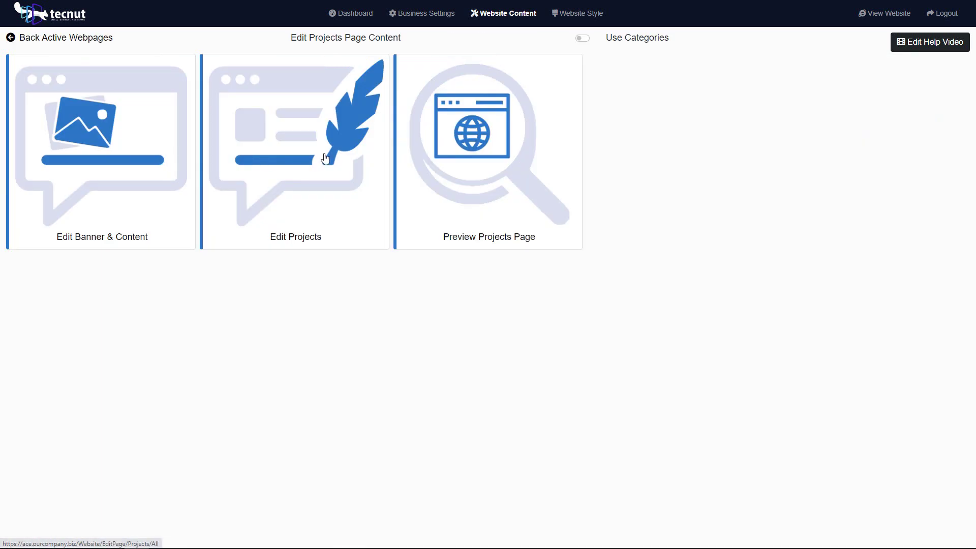
Open the Projects page's banner and content settings, review the header image and texts, and return to the Projects page options.
{"action": "left_click", "coordinate": [102, 140]}
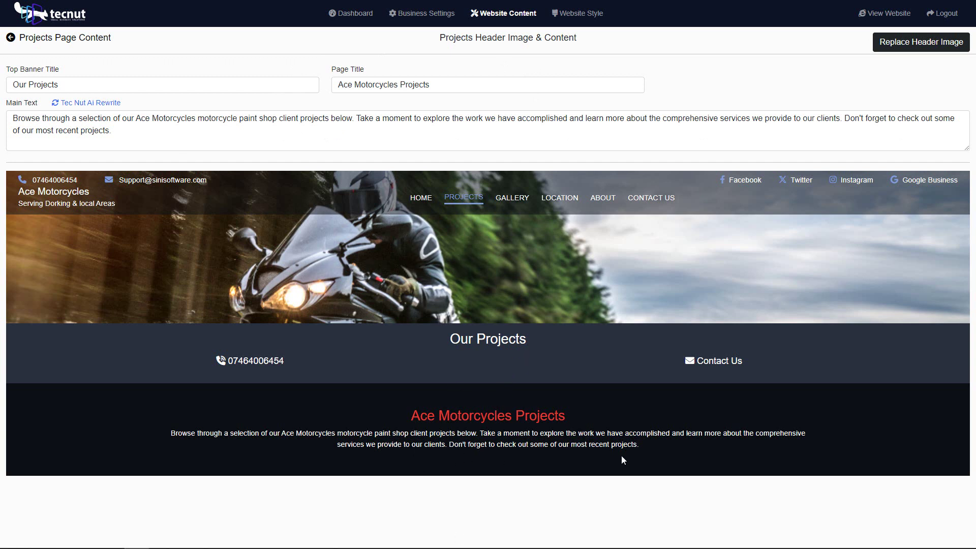
{"action": "left_click_drag", "start_coordinate": [642, 444], "coordinate": [320, 410]}
{"action": "left_click", "coordinate": [320, 410]}
{"action": "left_click", "coordinate": [61, 38]}
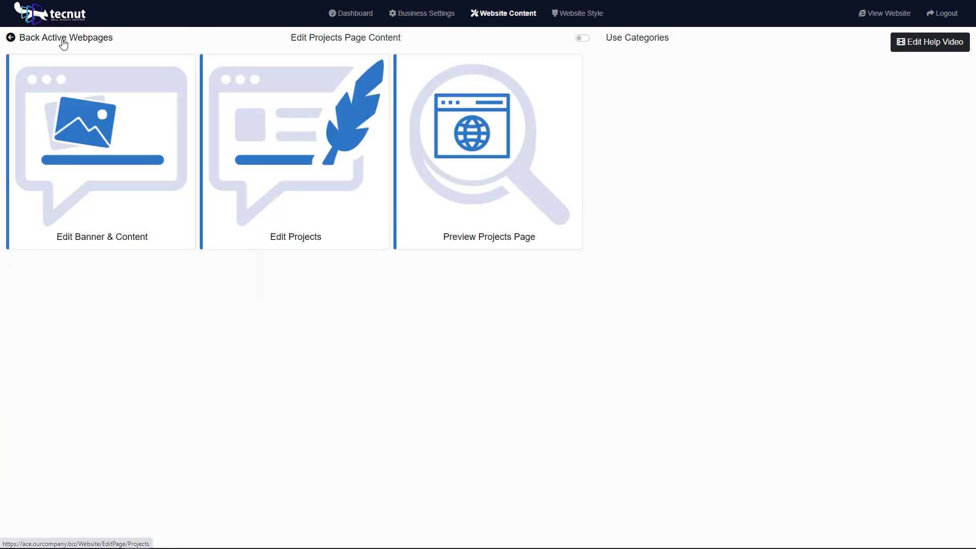
Create a new project in the projects editor and title it "Ducati 1299 WSBK Build".
{"action": "left_click", "coordinate": [306, 183]}
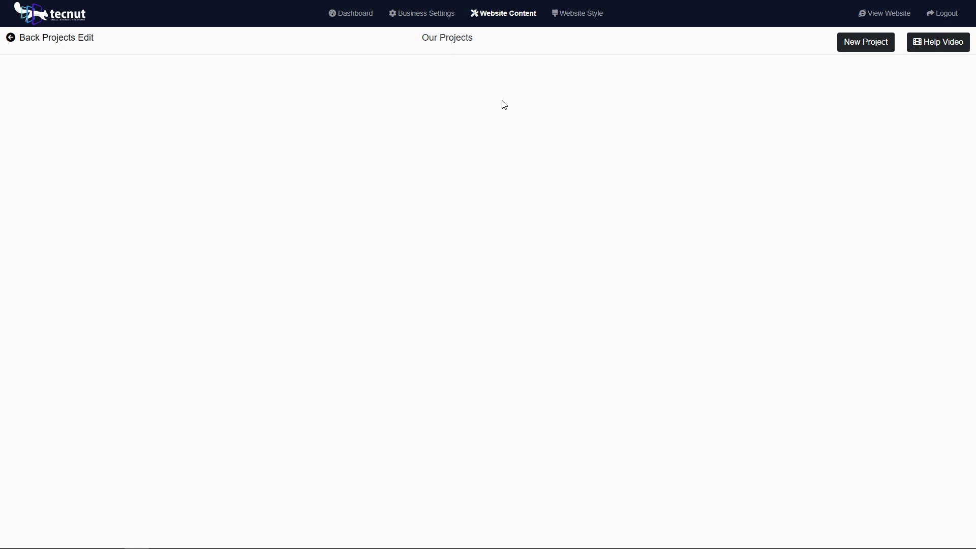
{"action": "left_click", "coordinate": [865, 43]}
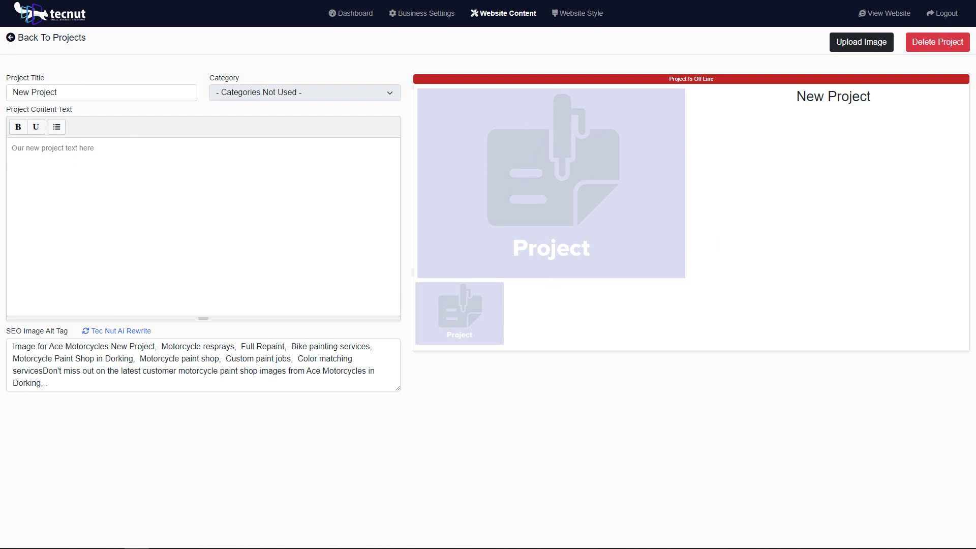
{"action": "triple_click", "coordinate": [79, 92]}
{"action": "type", "text": "Ducati 1299 WSBK Build"}
{"action": "left_click", "coordinate": [125, 62]}
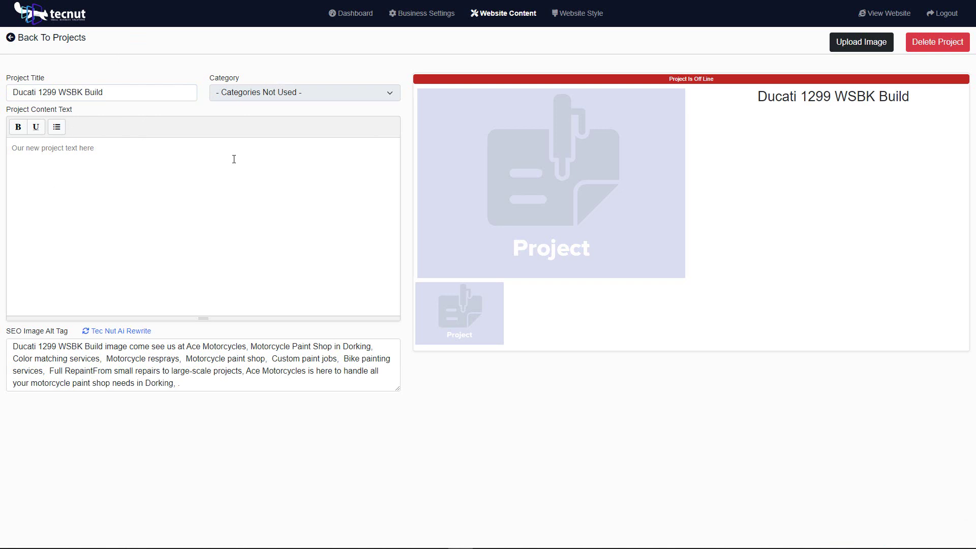
Fill the project content text with the bike's parts list, from "Akrapovic Rex 1 full titanium WSBK exhaust system." to "Ducati Course silicone cooling hoses.".
{"action": "left_click", "coordinate": [107, 146]}
{"action": "type", "text": "Akrapovic Rex 1 full titanium WSBK exhaust system. Carbon fibre Rex 1 heat shields. Pierobon WSBK petrol tank. Pierobon WSBK rear subframe. Full WSBK carbon fibre fairings. Carbon fibre WSBK race seat. EVR WSBK six spring slipper clutch. Titanium WSBK rear suspension linkage. Full Mac WSBK radiator. Ducati Corse racing water pump with metal gears. Ducati Corse oil cooler block and hoses. Translogic quickshifter. Ducati Corse carbon fibre radiator support. Ducati Corse carbon fibre air intake fairing stay. Ilmberger carbon fibre swing arm cover & rear hugger. Ducati Corse racing head block off plates. Carbon fibre WSBK under tail tank cover. Brembo Corsacorta 19RCS brake master cylinder. Brembo Corsacorta 17RCS clutch master cylinder. 30mm Ducabike CNC clutch slave cylinder. Ducabike integrated gas control switches. Ducabike mapping and select switchs Magneti Marelli race ECU with carbon fibre tank cover. Ducati Course silicone cooling hoses."}
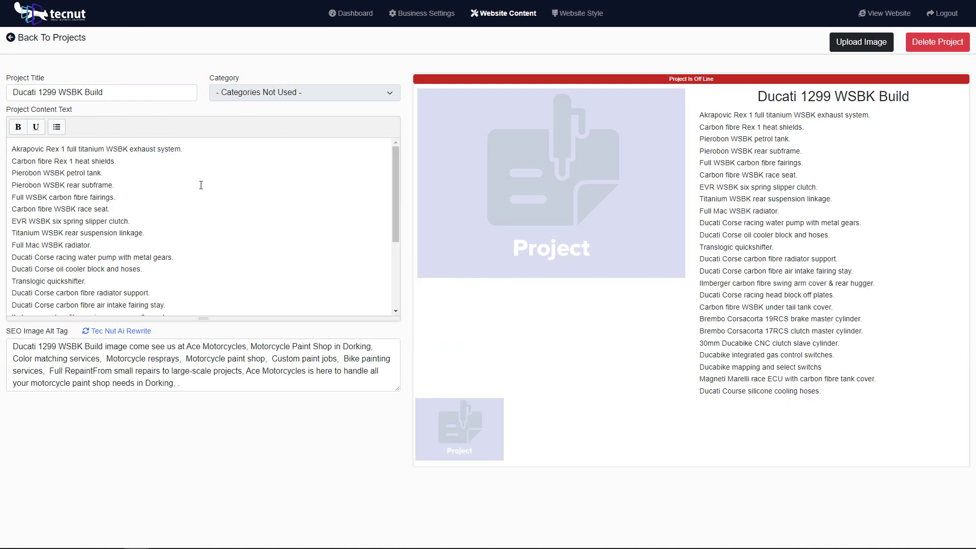
{"action": "scroll", "coordinate": [230, 227], "scroll_direction": "down", "scroll_amount": 3}
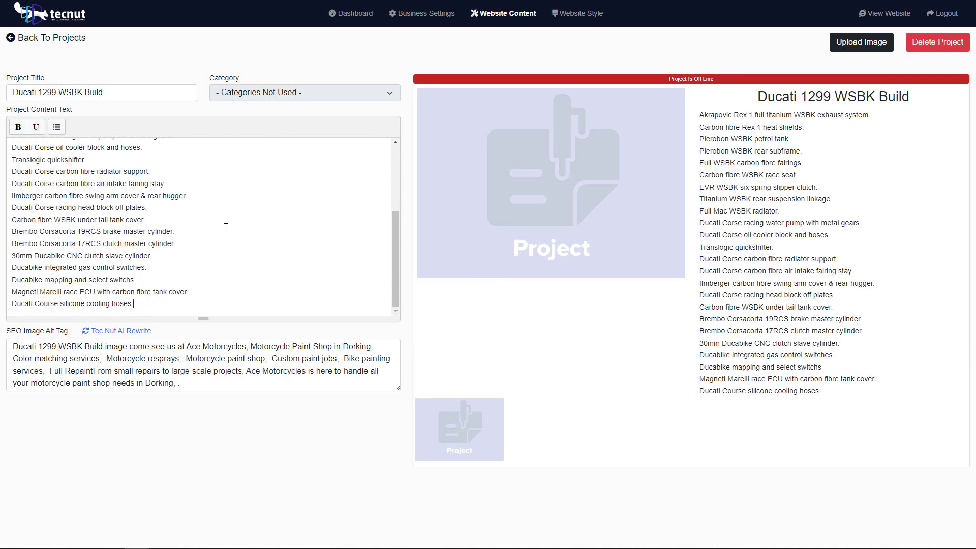
{"action": "scroll", "coordinate": [229, 226], "scroll_direction": "up", "scroll_amount": 3}
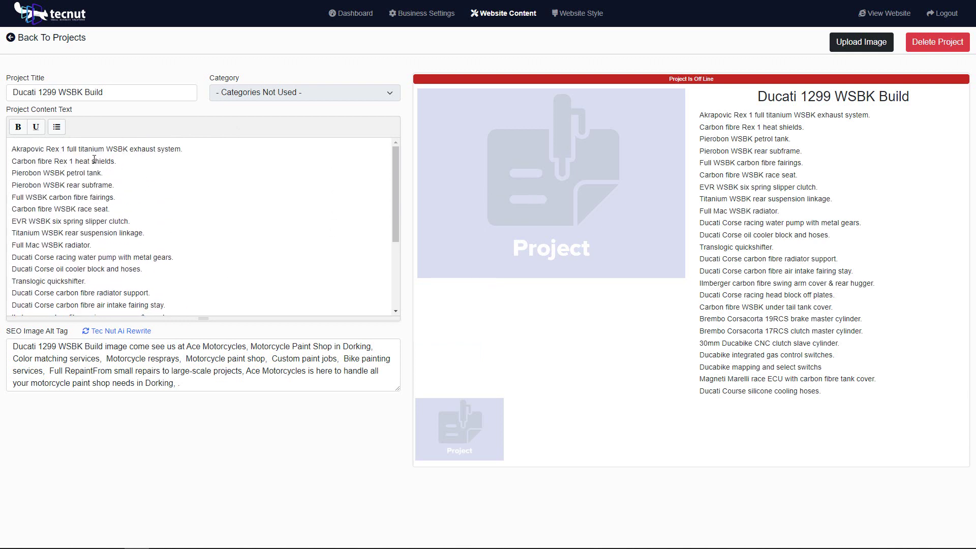
Make the Akrapovic exhaust line in the project text bold, and remove the bold formatting again.
{"action": "triple_click", "coordinate": [154, 148]}
{"action": "left_click", "coordinate": [18, 127]}
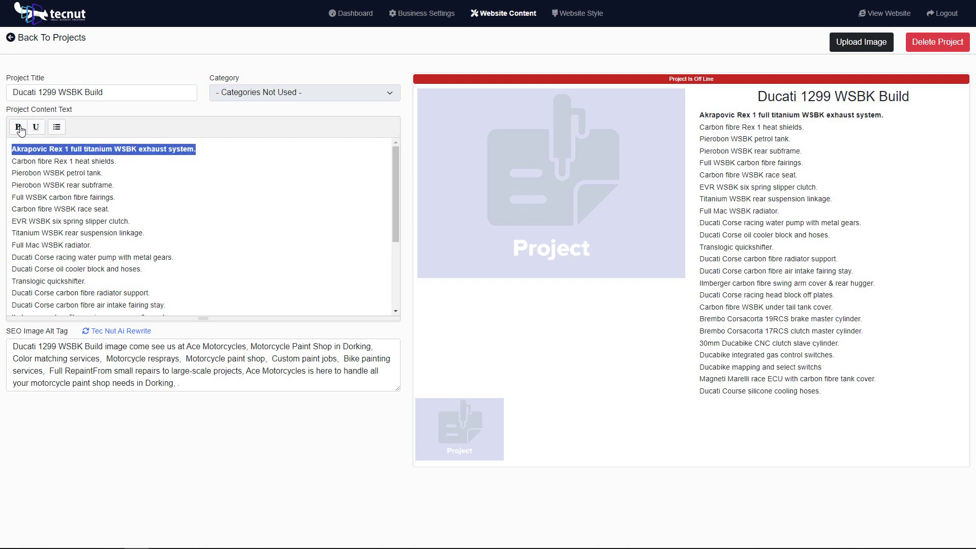
{"action": "left_click", "coordinate": [19, 128]}
Format the lines from "Pierobon WSBK rear subframe" to "Titanium WSBK rear suspension linkage" as a bulleted list, and remove the bullets again.
{"action": "left_click", "coordinate": [122, 209]}
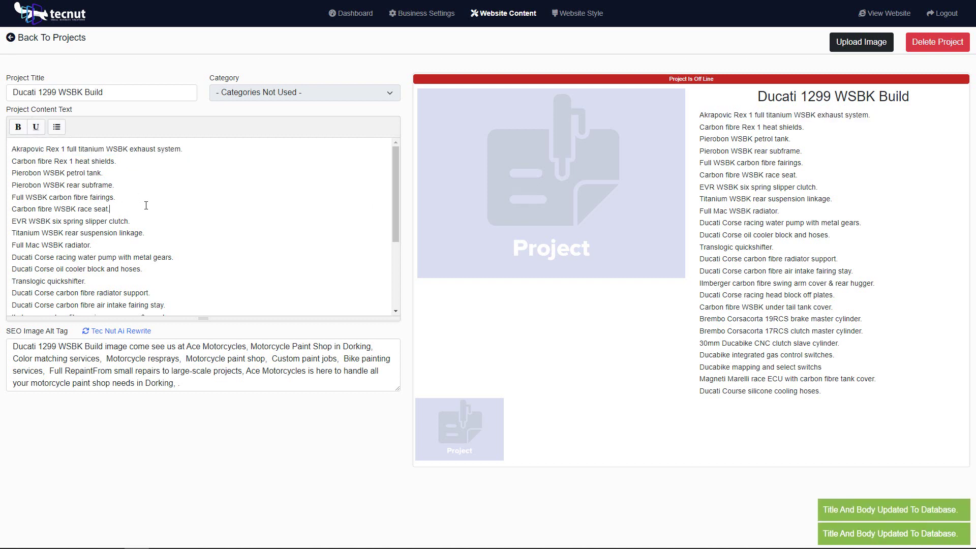
{"action": "left_click_drag", "start_coordinate": [122, 209], "coordinate": [11, 148]}
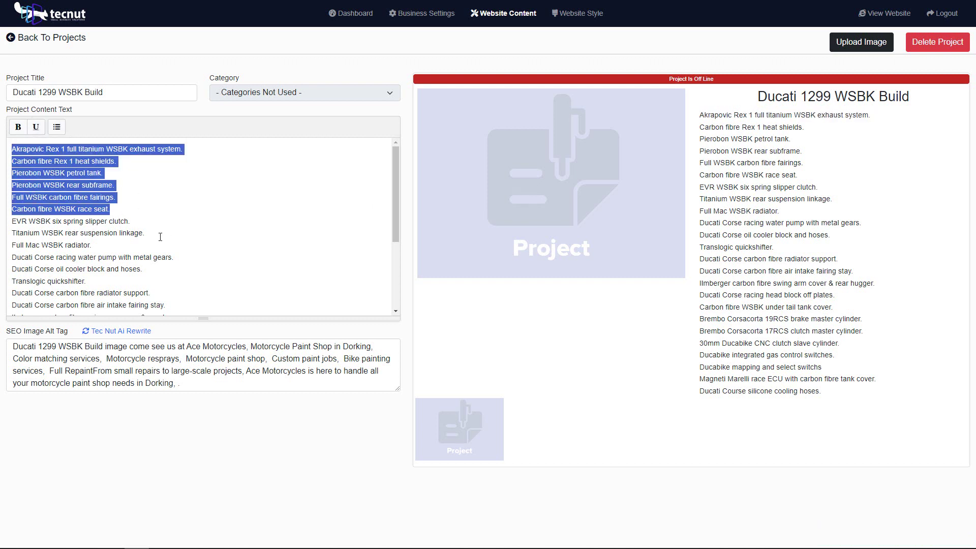
{"action": "left_click_drag", "start_coordinate": [160, 237], "coordinate": [11, 185]}
{"action": "left_click", "coordinate": [56, 127]}
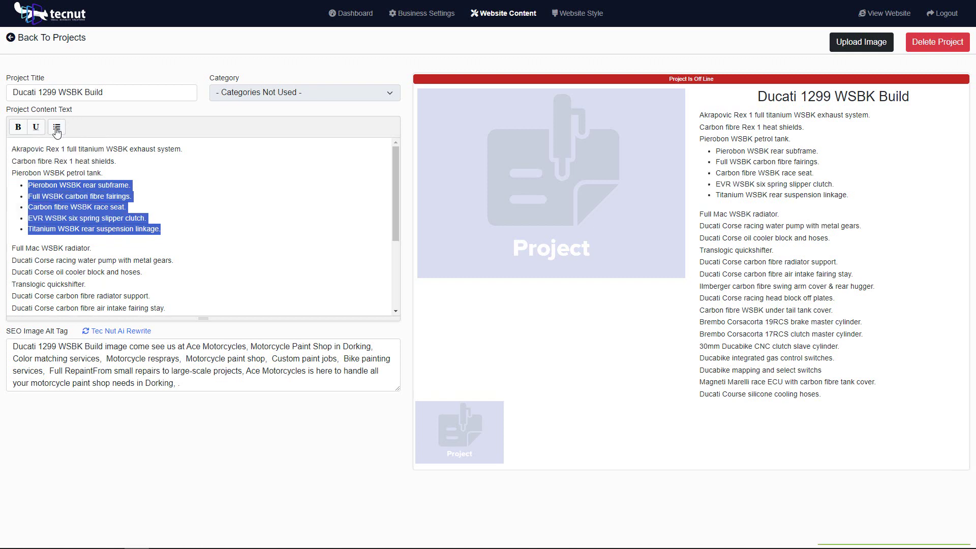
{"action": "left_click", "coordinate": [258, 214]}
{"action": "left_click", "coordinate": [56, 127]}
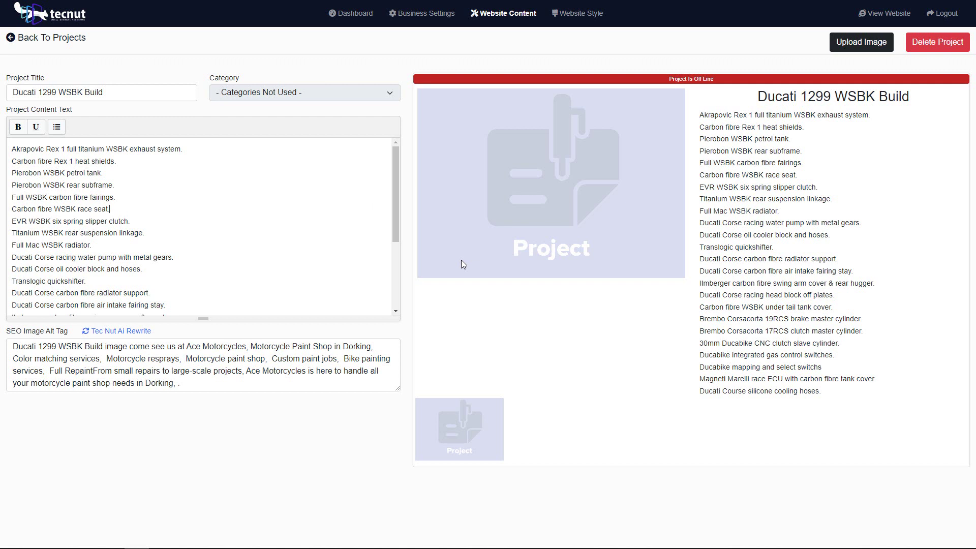
Shorten the project text by deleting every line from "Ducati Corse carbon fibre radiator support." to the end.
{"action": "scroll", "coordinate": [395, 231], "scroll_direction": "down", "scroll_amount": 3}
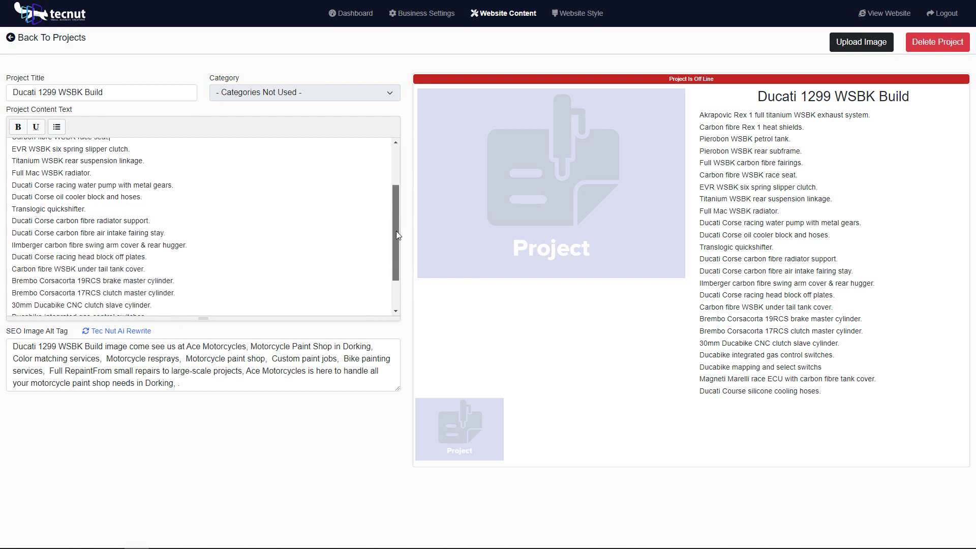
{"action": "scroll", "coordinate": [392, 216], "scroll_direction": "up", "scroll_amount": 3}
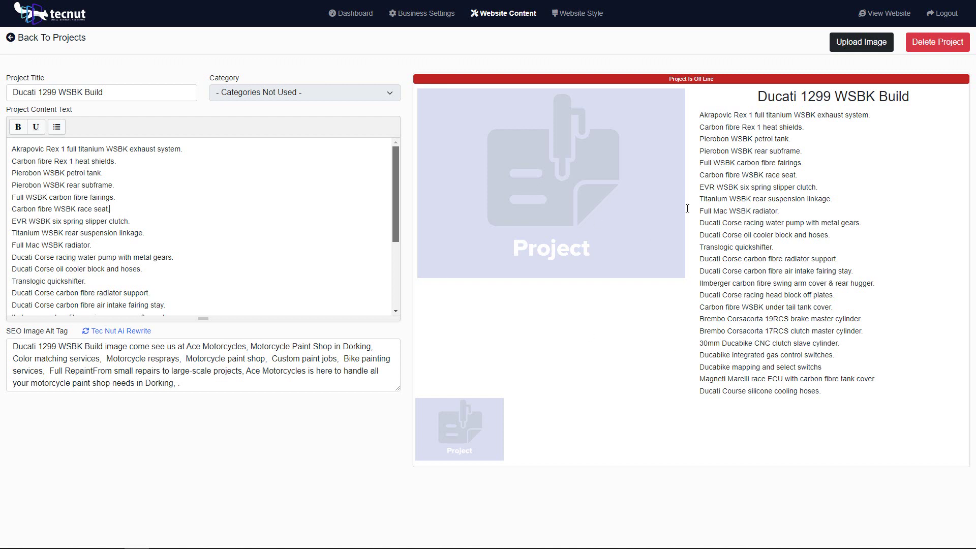
{"action": "left_click_drag", "start_coordinate": [396, 187], "coordinate": [389, 285]}
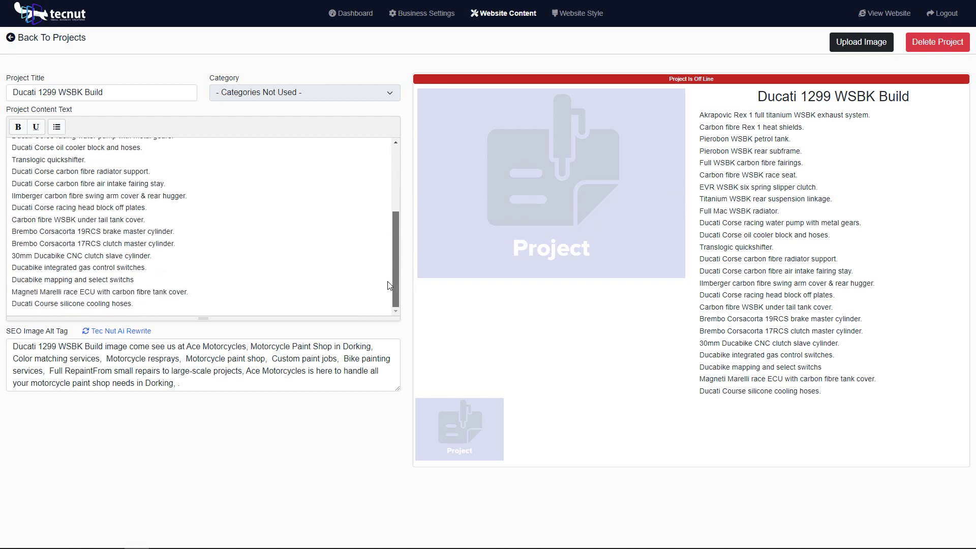
{"action": "left_click_drag", "start_coordinate": [149, 300], "coordinate": [11, 172]}
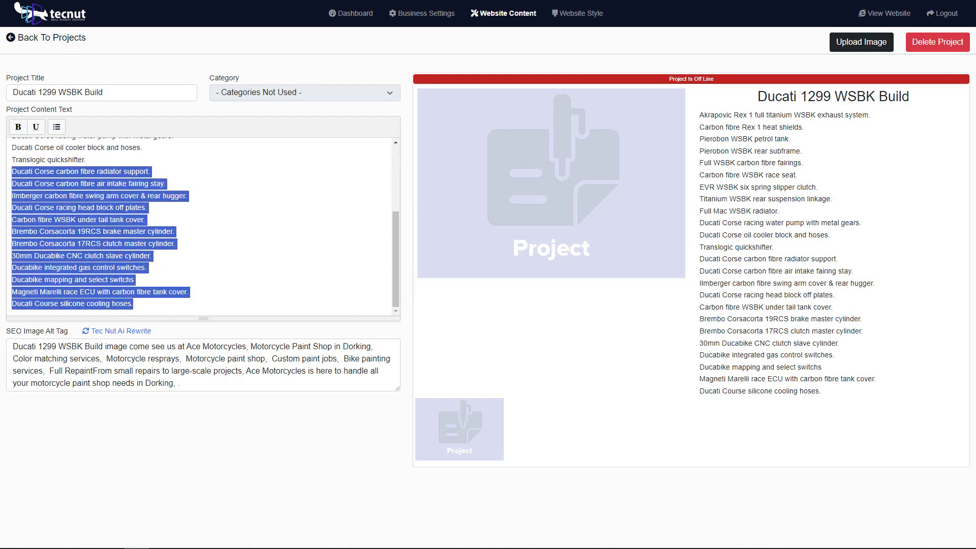
{"action": "key", "text": "BackSpace"}
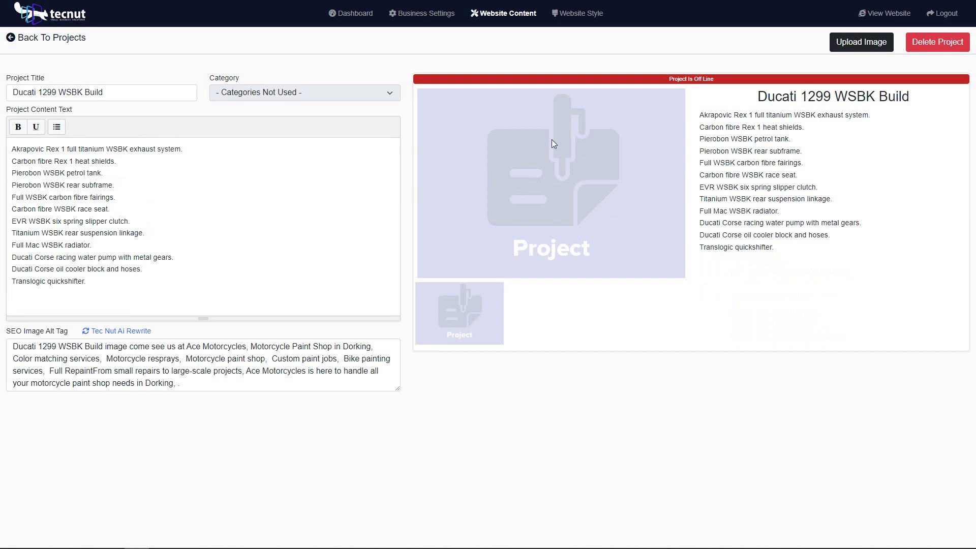
Upload IMG_0880.JPG to the project, with the crop area moved and enlarged to frame the whole motorcycle.
{"action": "left_click", "coordinate": [859, 46]}
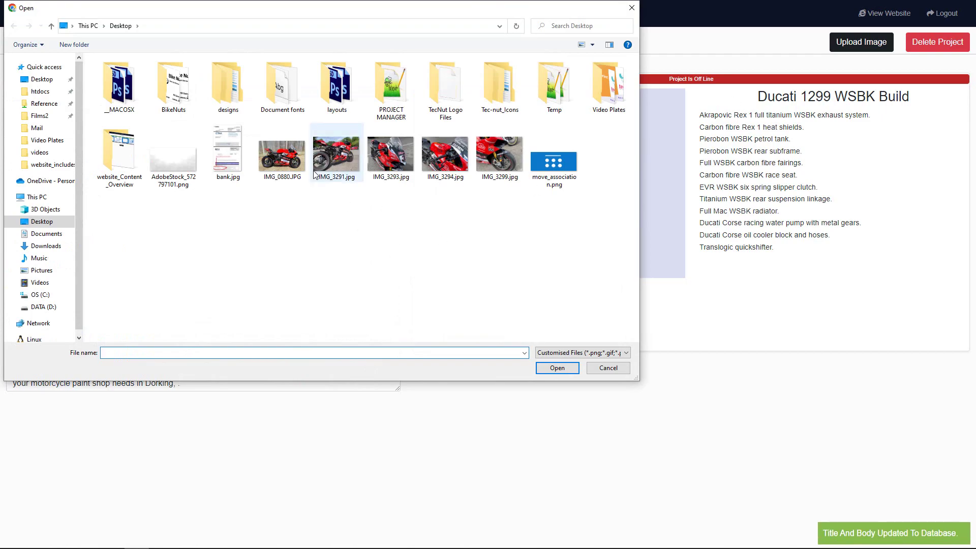
{"action": "double_click", "coordinate": [293, 150]}
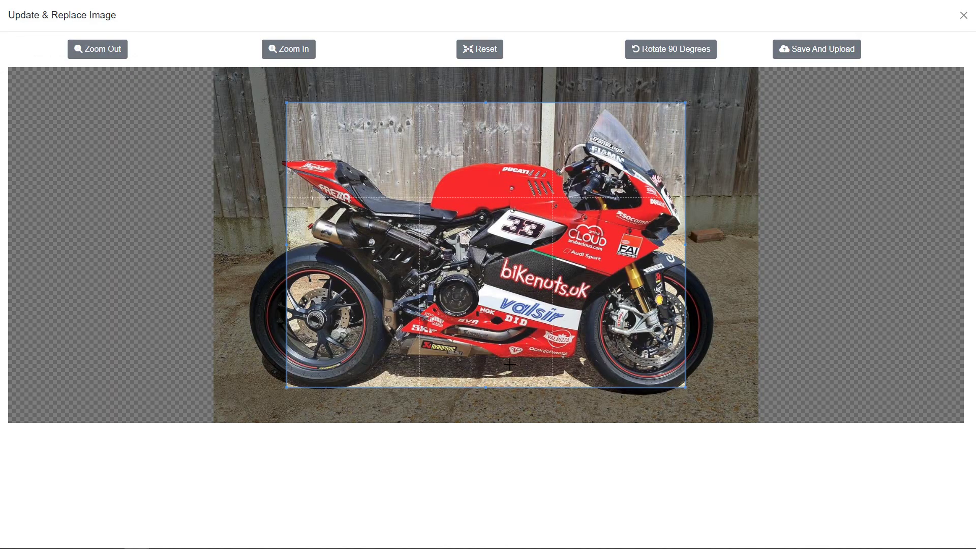
{"action": "left_click_drag", "start_coordinate": [549, 279], "coordinate": [500, 247]}
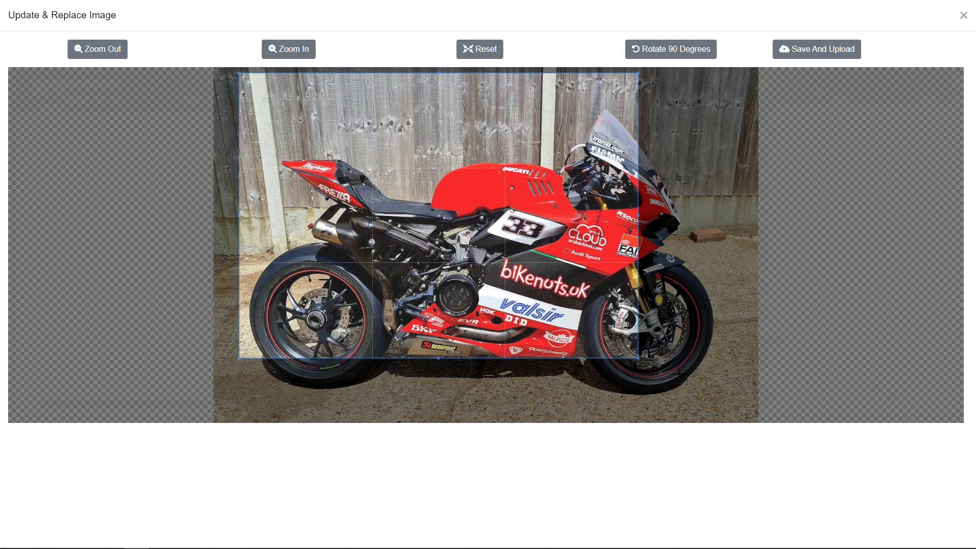
{"action": "left_click_drag", "start_coordinate": [638, 358], "coordinate": [713, 380]}
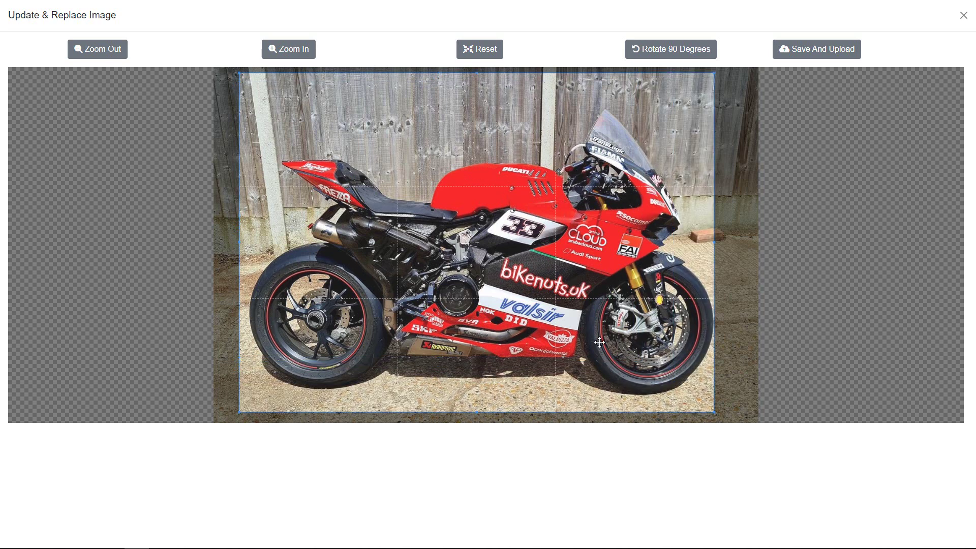
{"action": "left_click_drag", "start_coordinate": [599, 342], "coordinate": [608, 345]}
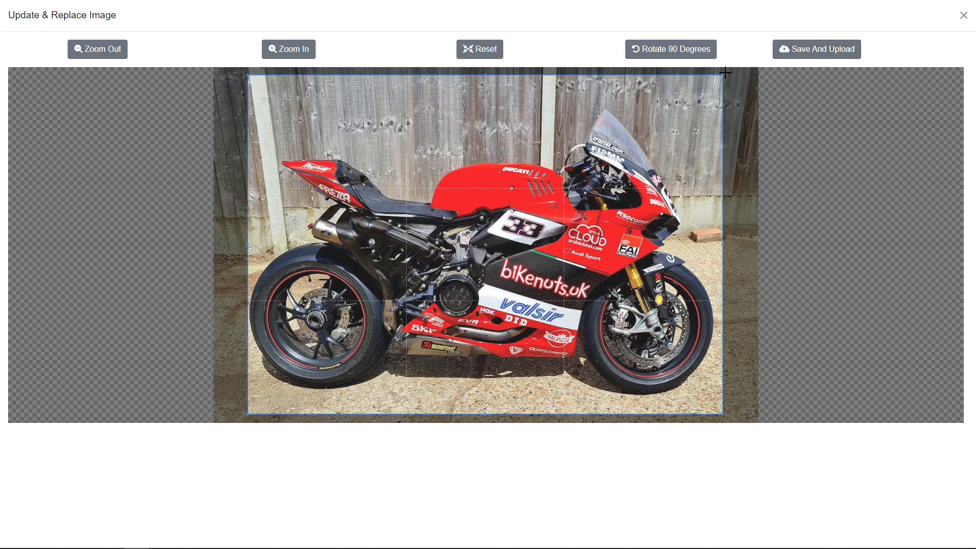
{"action": "left_click", "coordinate": [809, 51]}
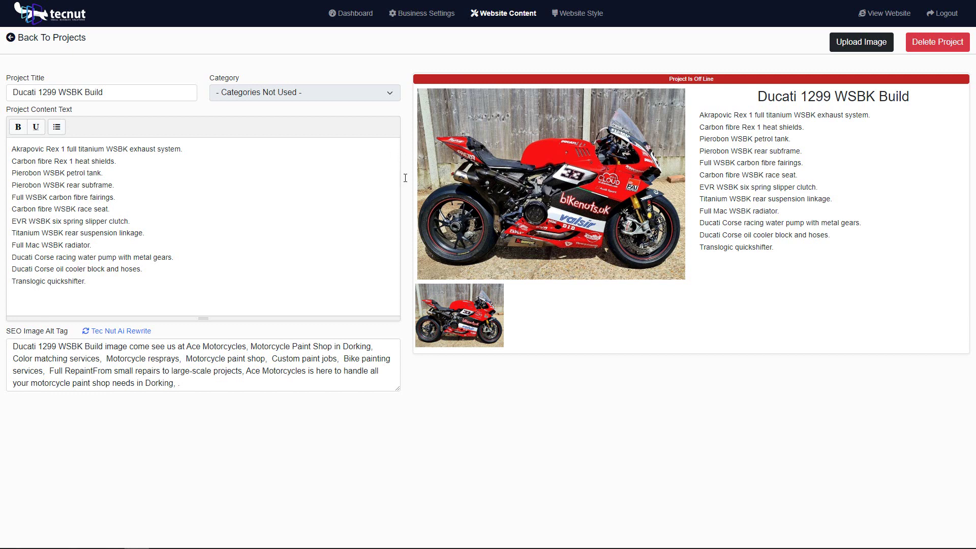
Upload IMG_3293.jpg as another project image, rotated 90 degrees with the crop area shifted slightly down over the front fairing.
{"action": "left_click", "coordinate": [856, 44]}
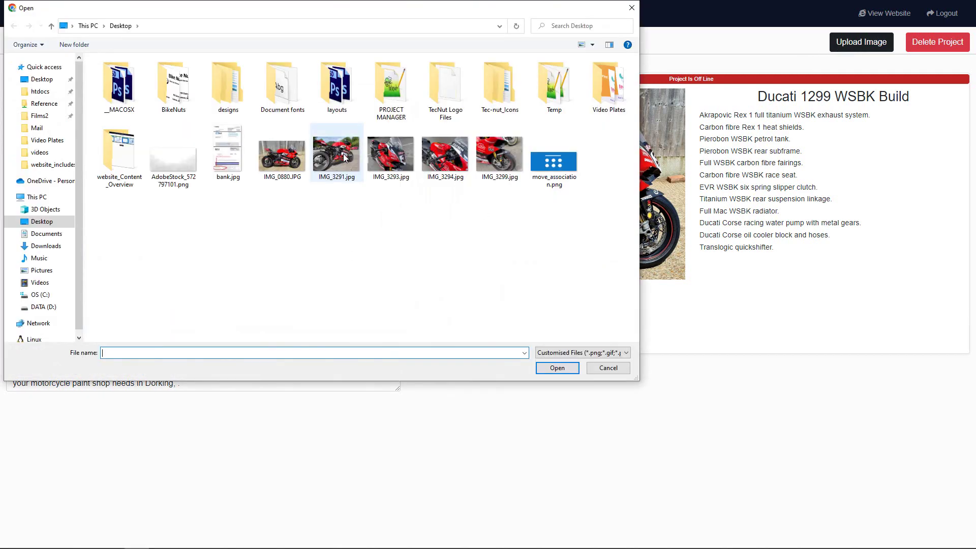
{"action": "double_click", "coordinate": [392, 149]}
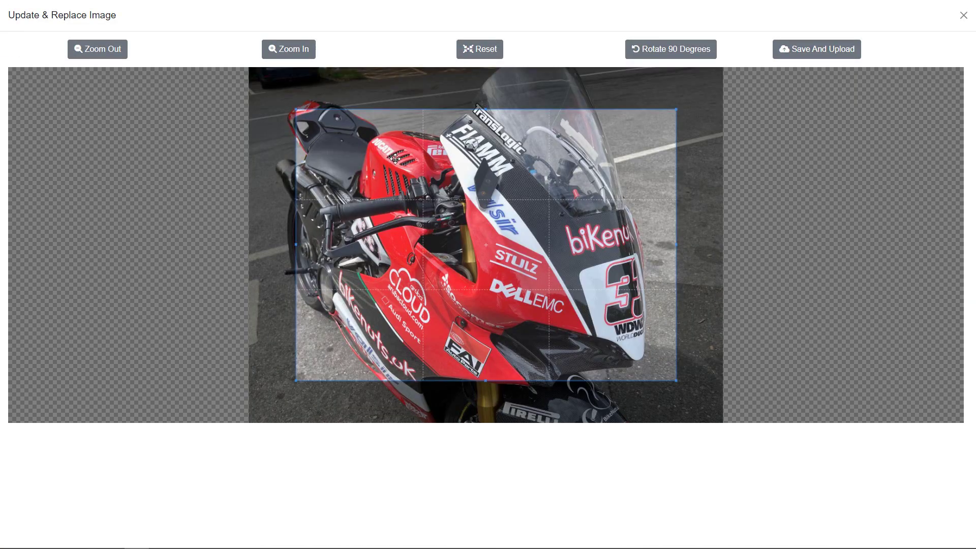
{"action": "left_click_drag", "start_coordinate": [505, 233], "coordinate": [521, 231]}
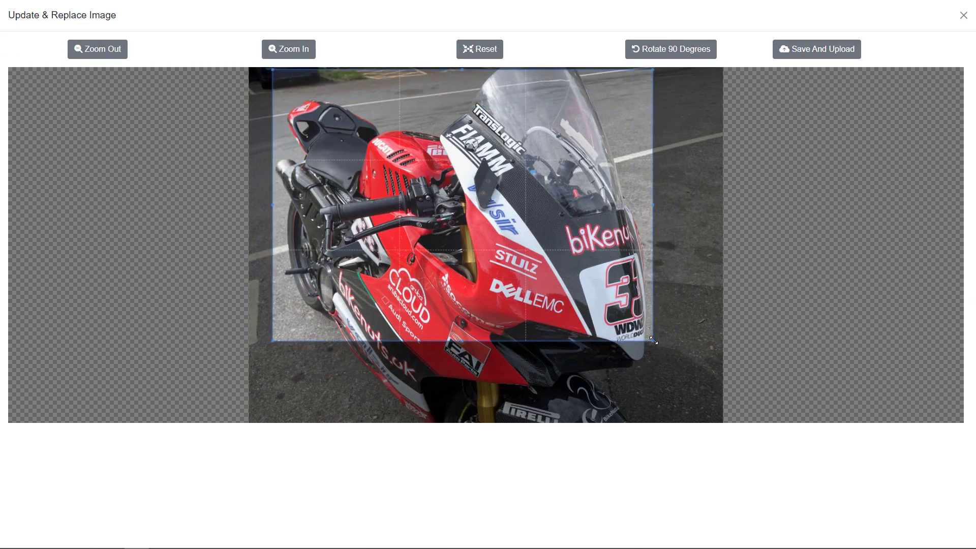
{"action": "left_click_drag", "start_coordinate": [653, 343], "coordinate": [596, 300]}
{"action": "left_click_drag", "start_coordinate": [534, 283], "coordinate": [566, 309]}
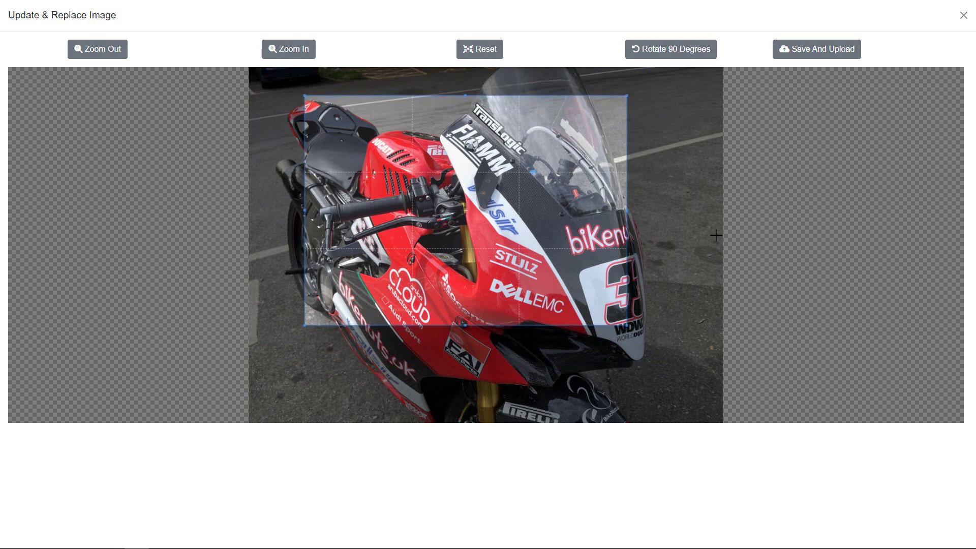
{"action": "left_click", "coordinate": [666, 50]}
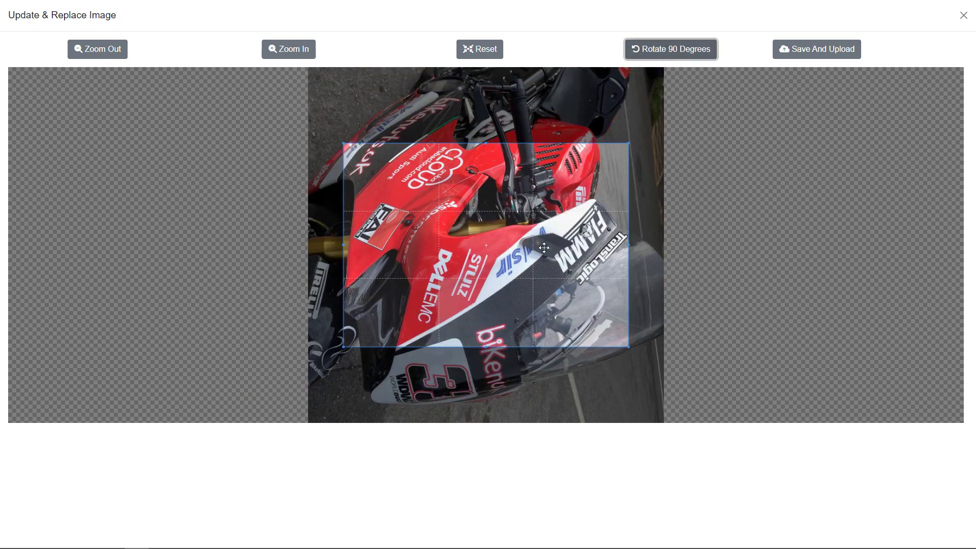
{"action": "left_click_drag", "start_coordinate": [543, 248], "coordinate": [546, 275]}
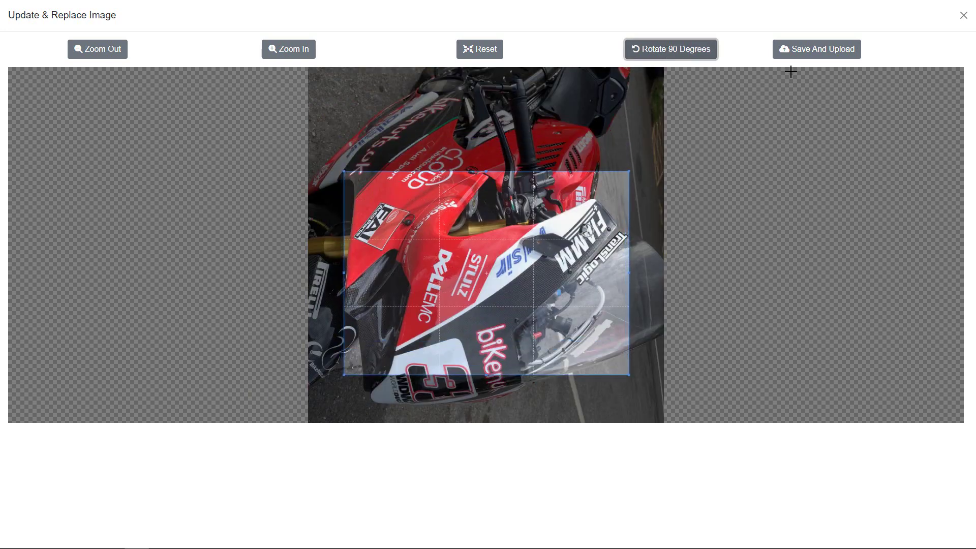
{"action": "left_click", "coordinate": [829, 50]}
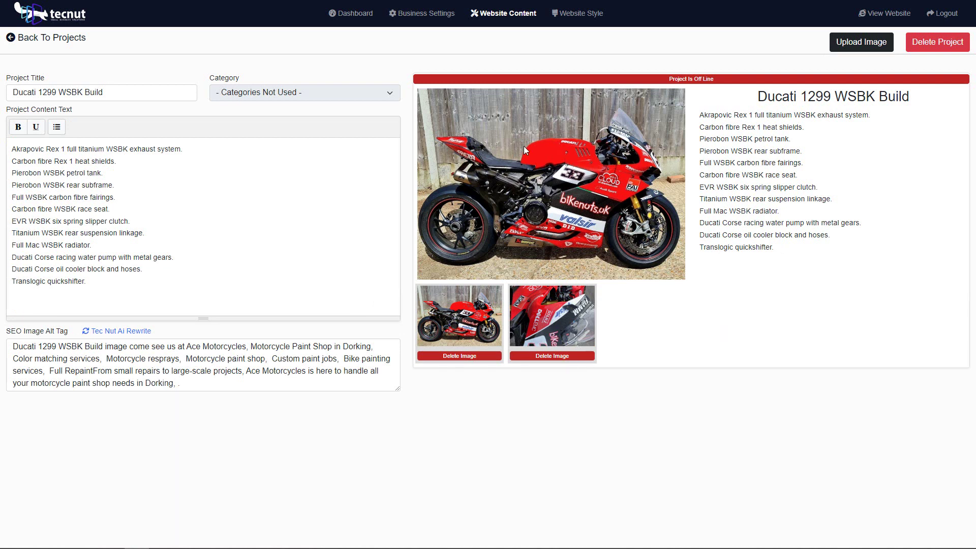
Upload IMG_3291.jpg with its default crop and swap it with the first thumbnail to make it the project's main image.
{"action": "left_click", "coordinate": [861, 43]}
{"action": "double_click", "coordinate": [339, 158]}
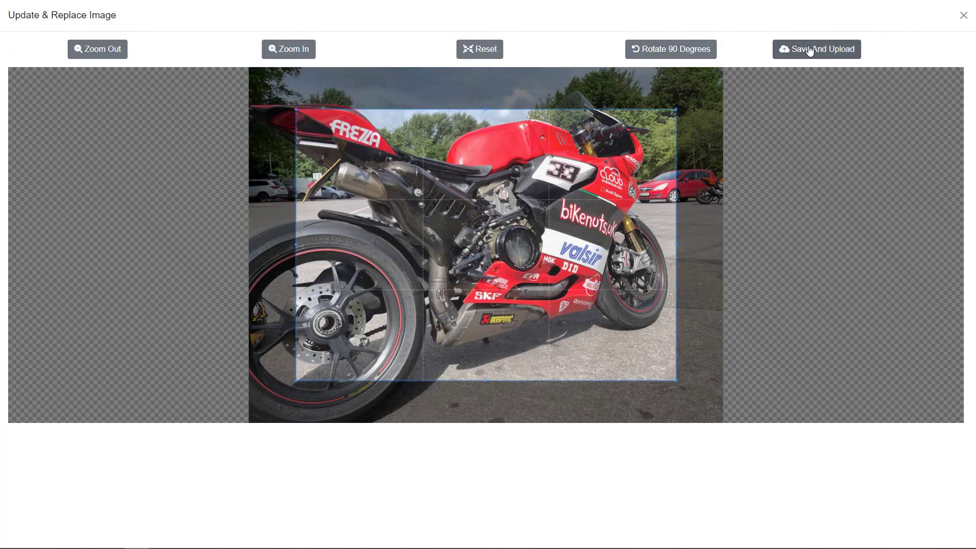
{"action": "left_click", "coordinate": [809, 50]}
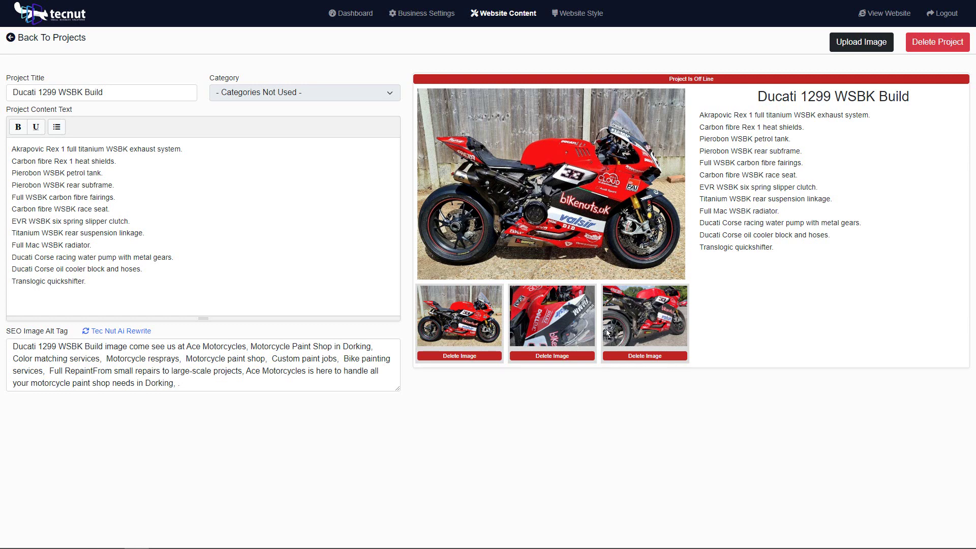
{"action": "left_click_drag", "start_coordinate": [666, 315], "coordinate": [484, 316]}
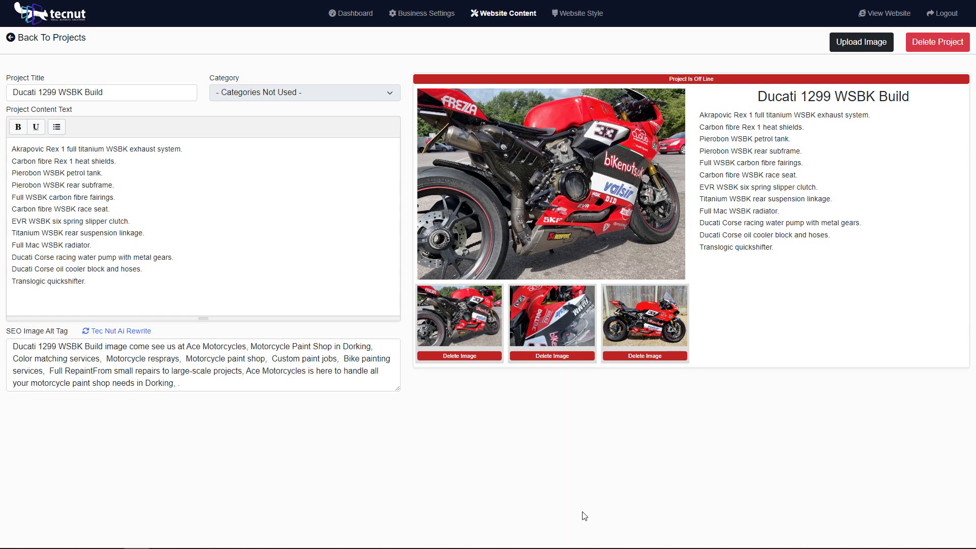
Delete the front fairing close-up from the project's images.
{"action": "left_click", "coordinate": [552, 358]}
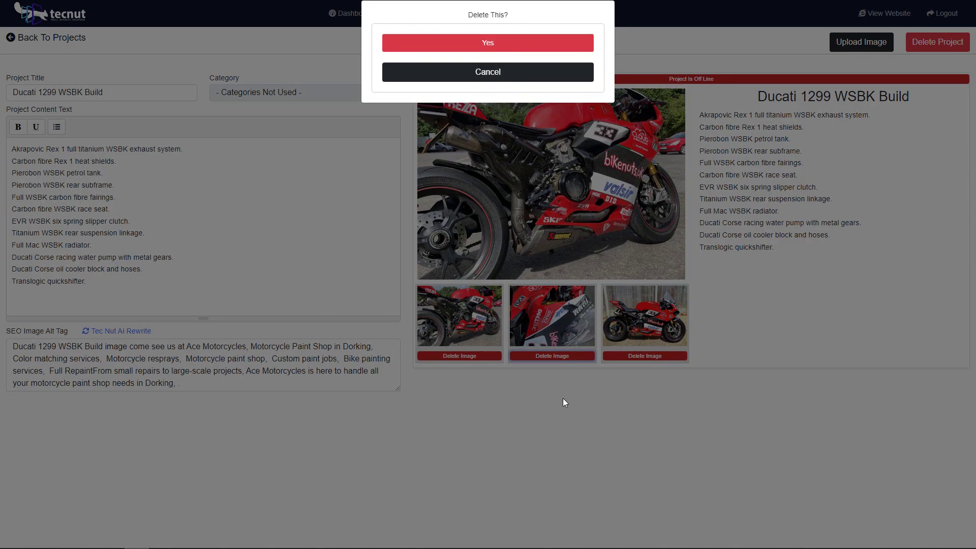
{"action": "left_click", "coordinate": [501, 44]}
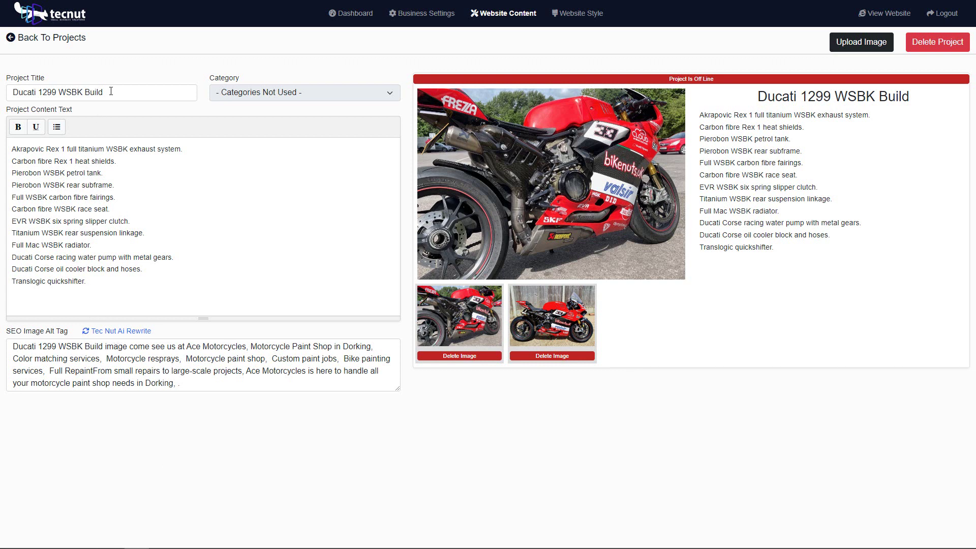
Append the test text "dfgdfggfdg" to the project title and remove it again.
{"action": "left_click", "coordinate": [129, 94]}
{"action": "type", "text": "dfgdfggfdg"}
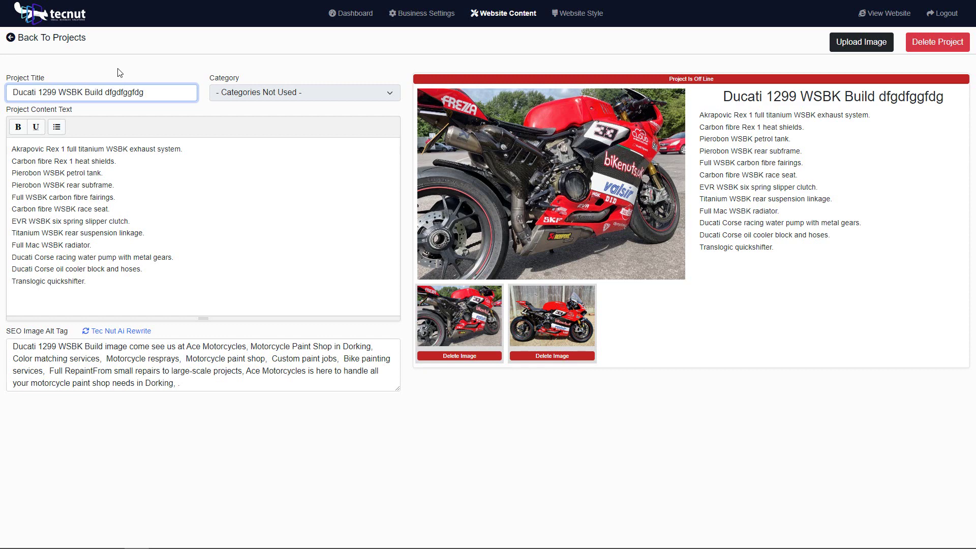
{"action": "left_click", "coordinate": [120, 71]}
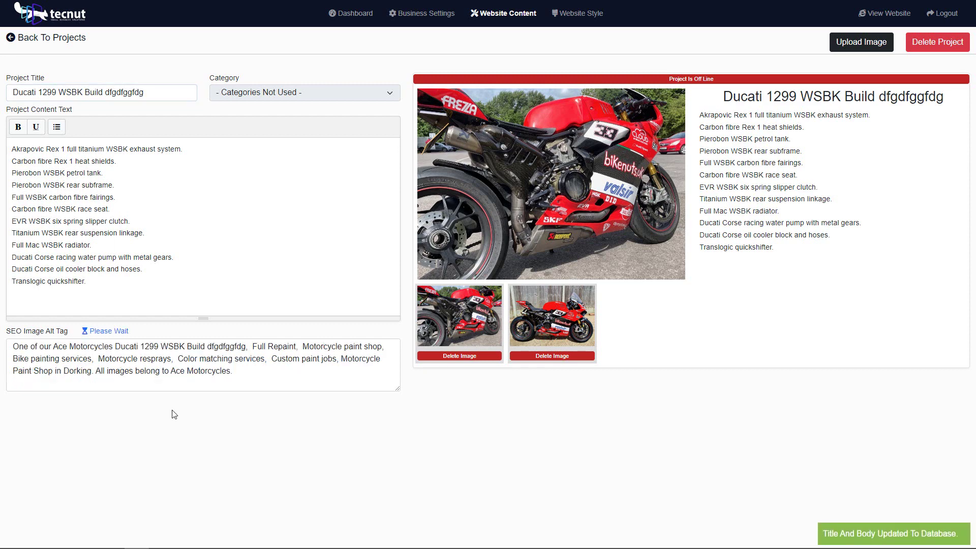
{"action": "left_click_drag", "start_coordinate": [144, 92], "coordinate": [104, 92]}
{"action": "key", "text": "BackSpace"}
{"action": "left_click", "coordinate": [120, 71]}
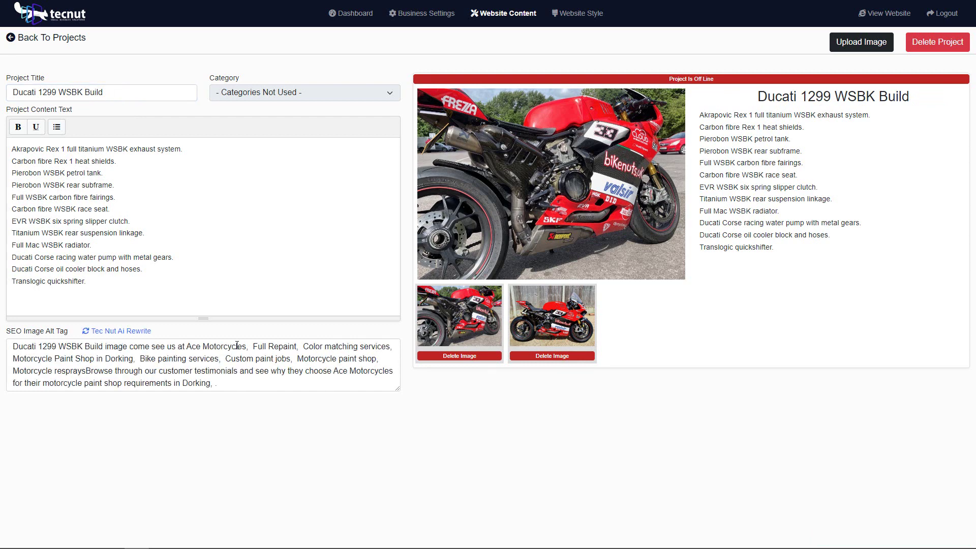
Insert the test text "gfhfghfghf" before "Full Repaint" in the project's SEO image alt tag.
{"action": "left_click", "coordinate": [255, 347]}
{"action": "type", "text": "gfhfghfghfFull"}
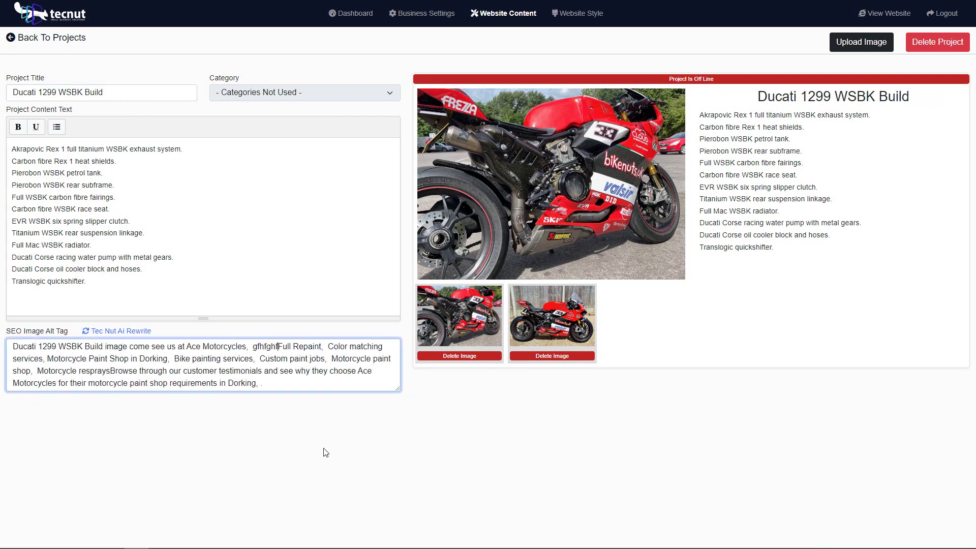
{"action": "left_click", "coordinate": [326, 452]}
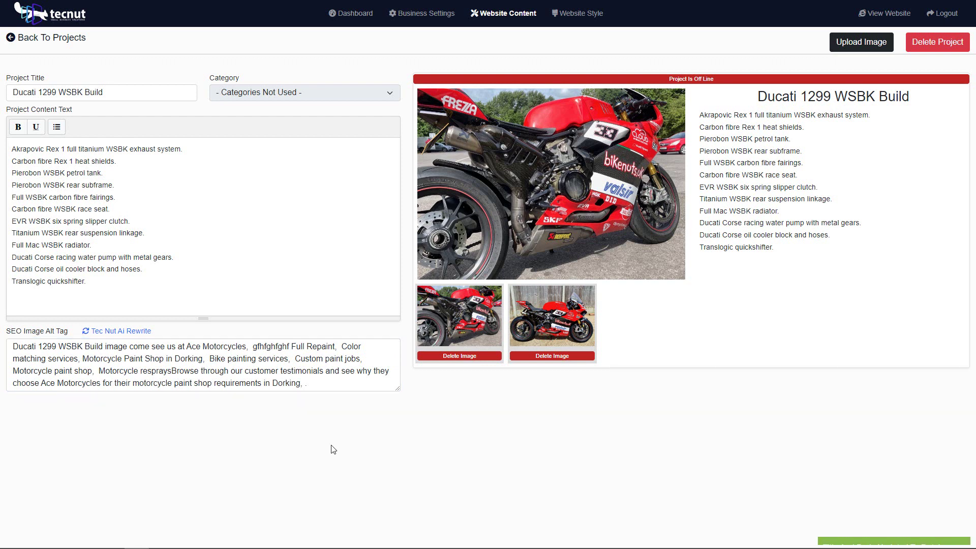
Regenerate the project's SEO image alt tag with Tec Nut Ai Rewrite.
{"action": "left_click", "coordinate": [128, 335]}
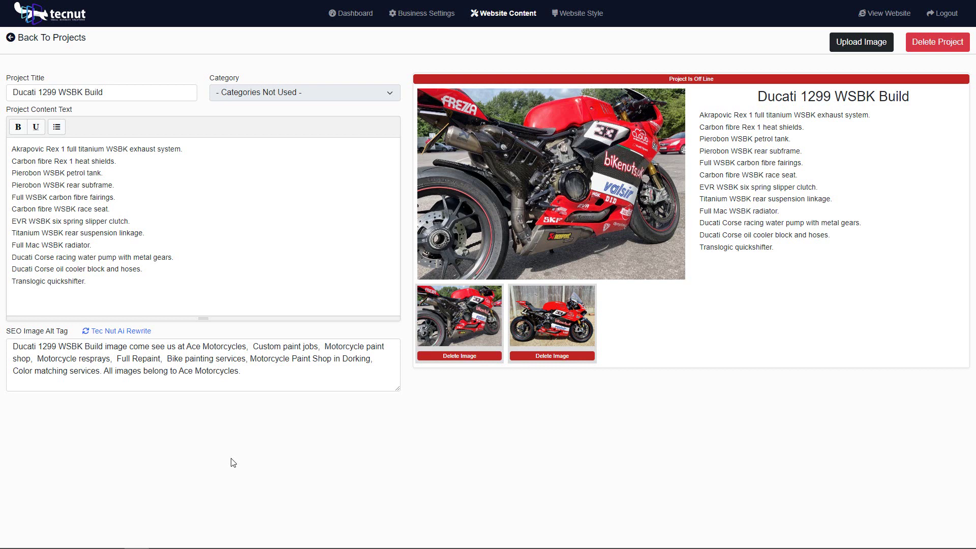
{"action": "left_click", "coordinate": [243, 372]}
{"action": "key", "text": "ctrl+a"}
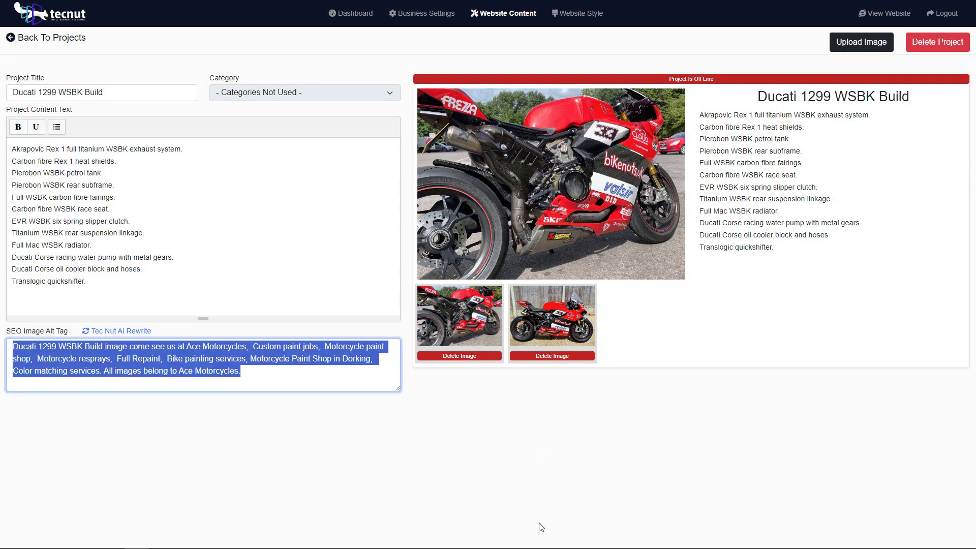
{"action": "left_click", "coordinate": [398, 434]}
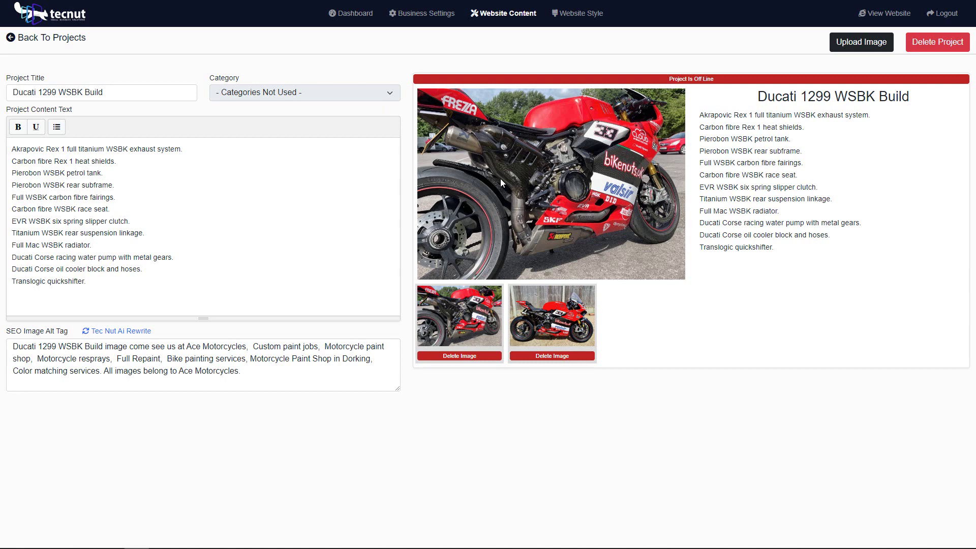
Set the Ducati 1299 WSBK Build project live and return to the projects list.
{"action": "left_click", "coordinate": [701, 80]}
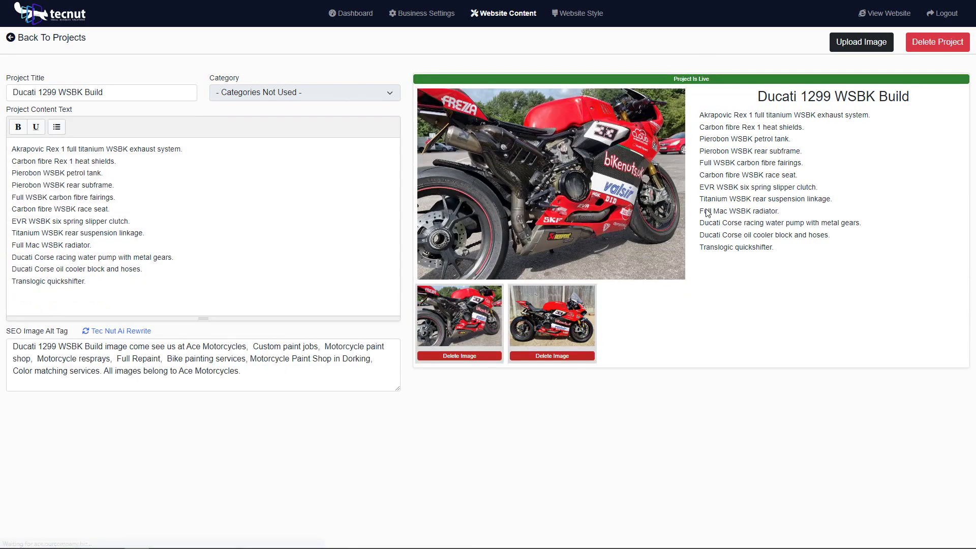
{"action": "left_click", "coordinate": [73, 41]}
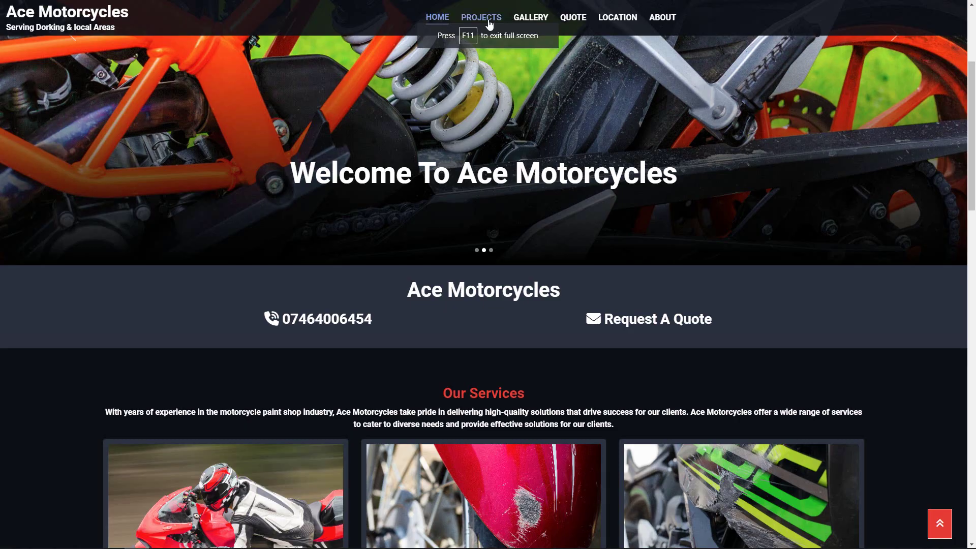
Open the Ducati 1299 WSBK Build project from the Projects page of the Ace Motorcycles website.
{"action": "left_click", "coordinate": [488, 20]}
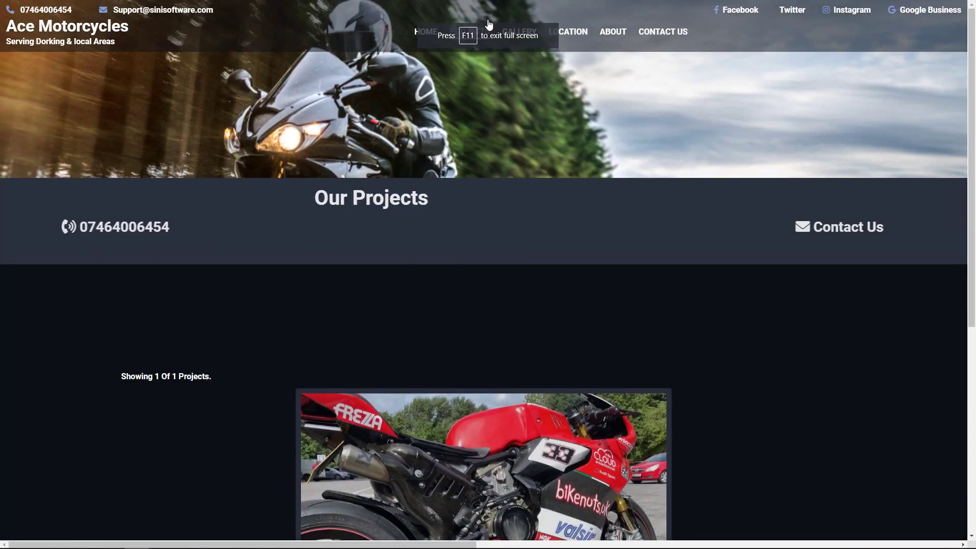
{"action": "scroll", "coordinate": [538, 310], "scroll_direction": "down", "scroll_amount": 5}
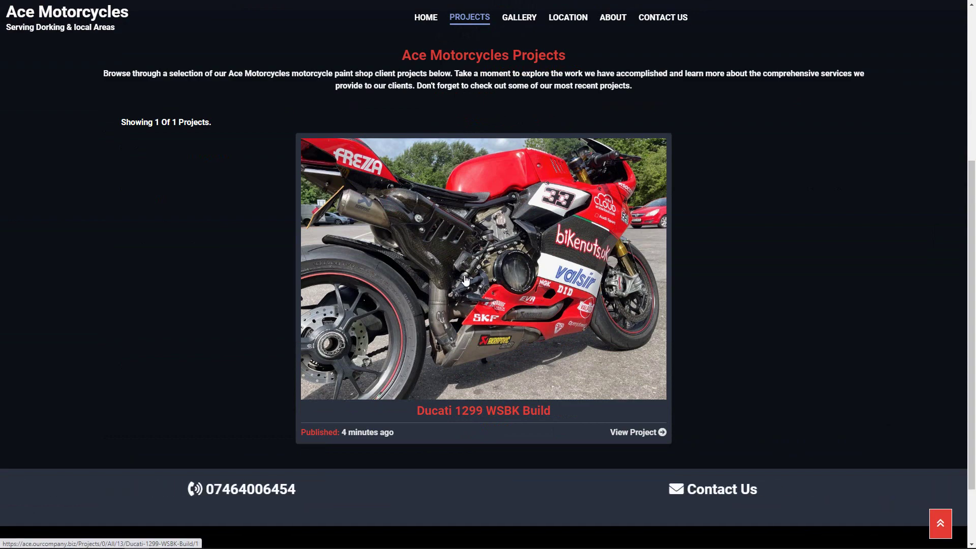
{"action": "left_click", "coordinate": [465, 281]}
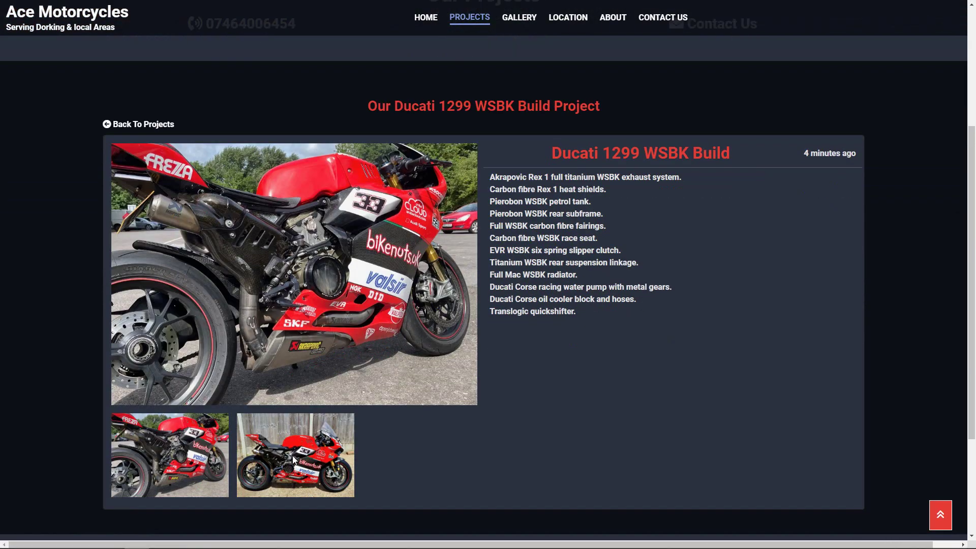
Switch between the published project's two images, view the wooden-fence photo enlarged and close the enlargement.
{"action": "left_click", "coordinate": [293, 458]}
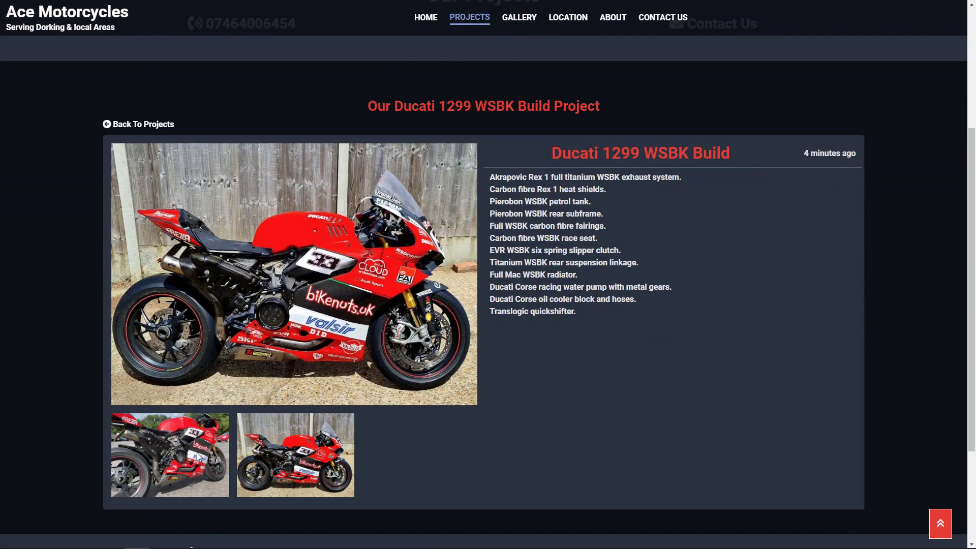
{"action": "left_click", "coordinate": [197, 452]}
{"action": "left_click", "coordinate": [278, 447]}
{"action": "left_click", "coordinate": [329, 304]}
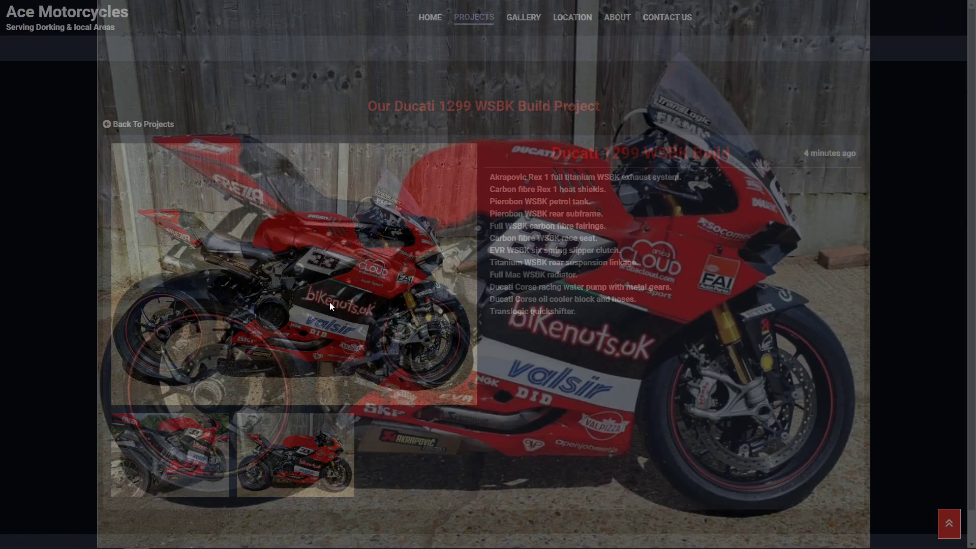
{"action": "left_click", "coordinate": [47, 270]}
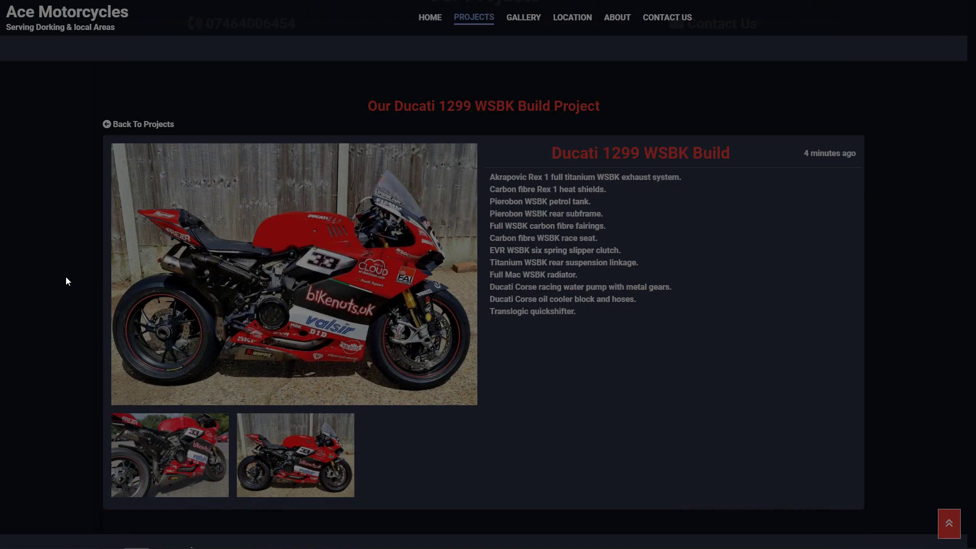
Return to the website's projects list, look over the project listing and close the website preview.
{"action": "scroll", "coordinate": [606, 348], "scroll_direction": "up", "scroll_amount": 2}
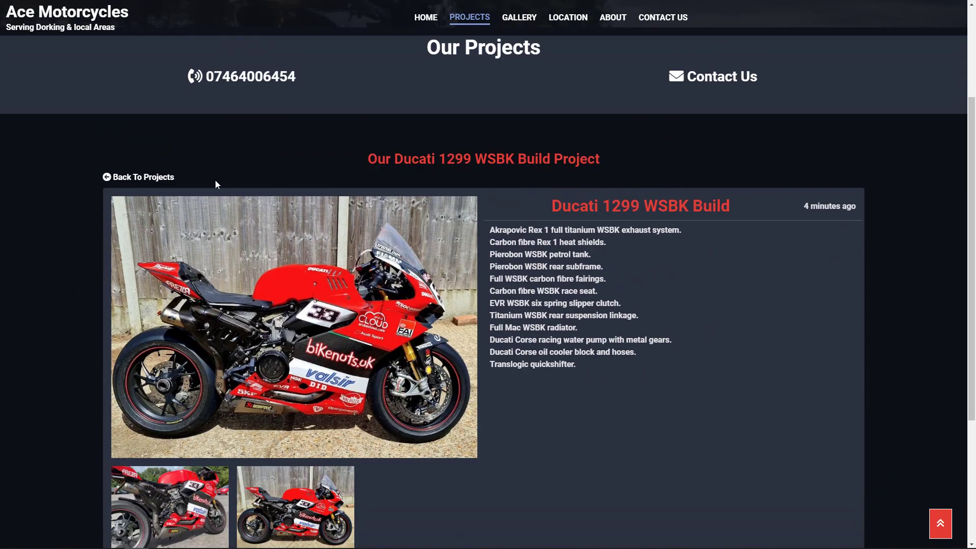
{"action": "left_click", "coordinate": [169, 177]}
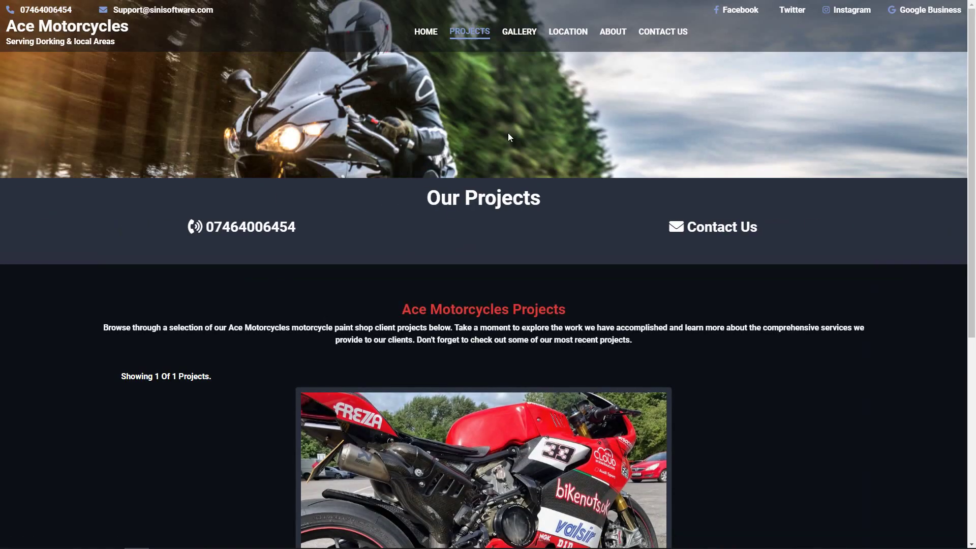
{"action": "scroll", "coordinate": [370, 399], "scroll_direction": "down", "scroll_amount": 3}
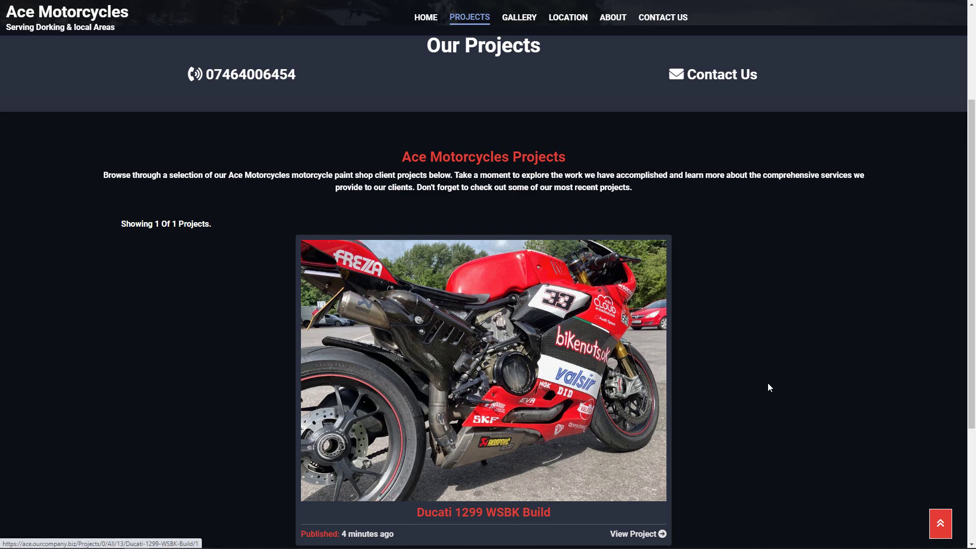
{"action": "scroll", "coordinate": [362, 206], "scroll_direction": "up", "scroll_amount": 3}
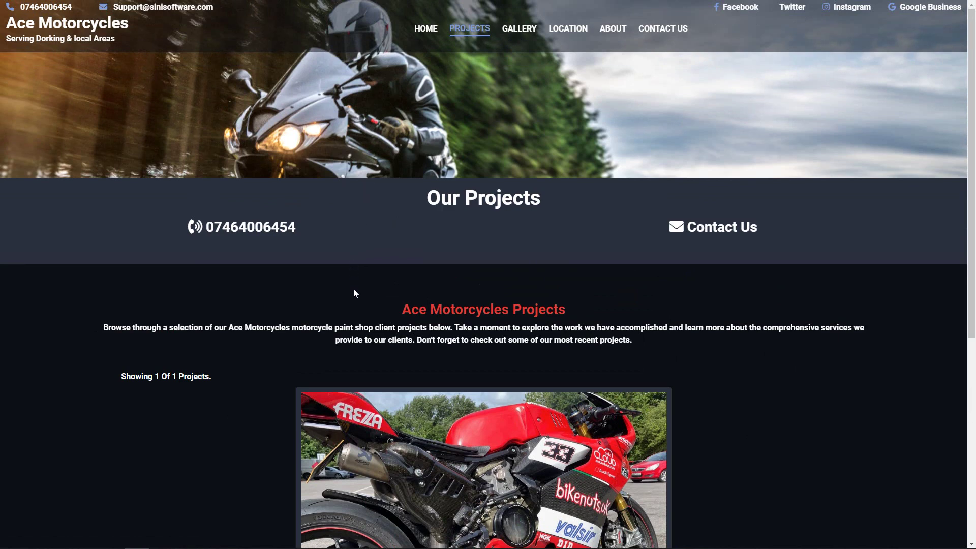
{"action": "key", "text": "ctrl+w"}
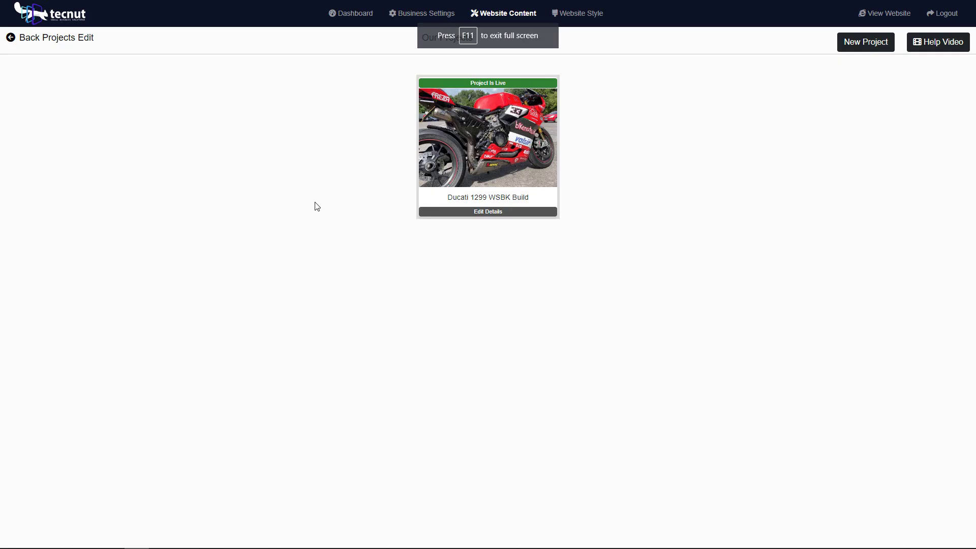
Go back to the Projects page content settings and enable Use Categories.
{"action": "left_click", "coordinate": [65, 38]}
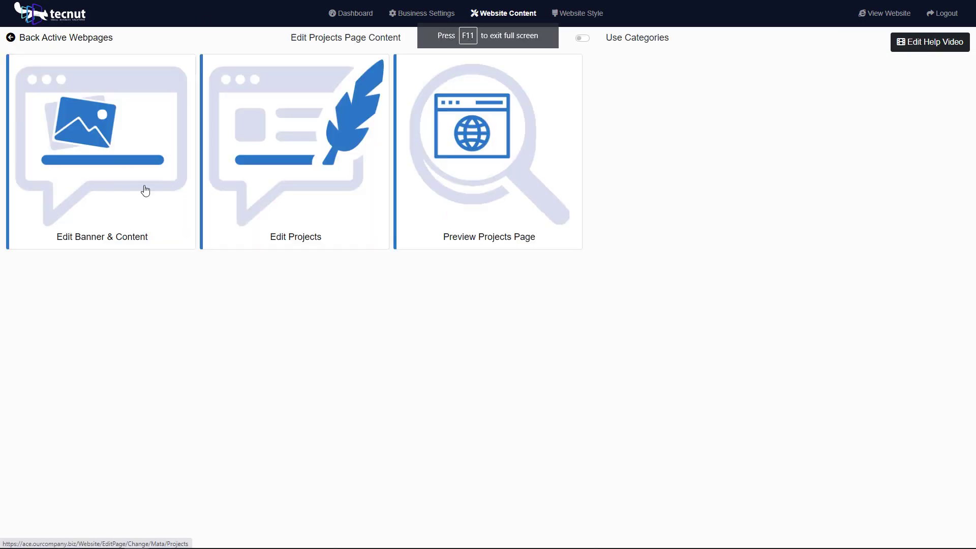
{"action": "left_click", "coordinate": [582, 38]}
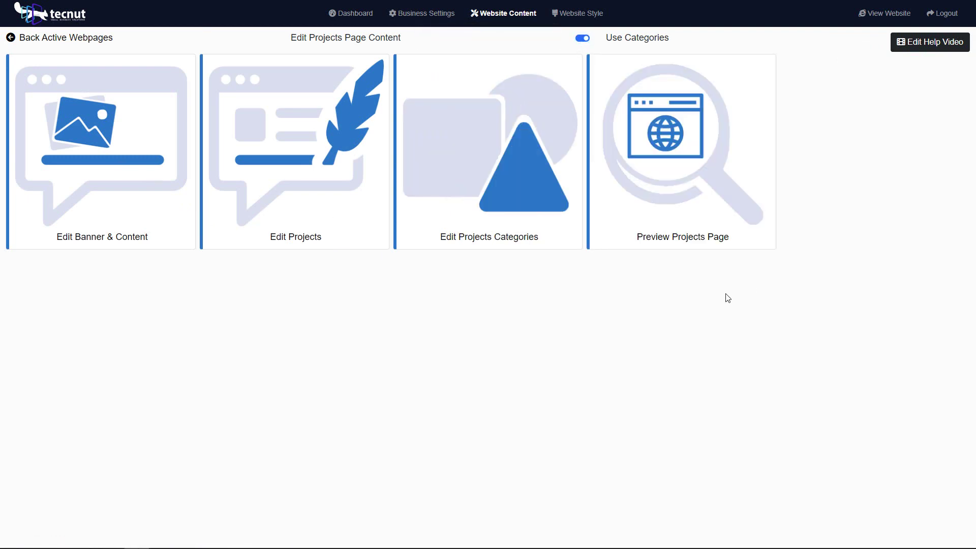
Create a new projects category titled "New Category 2".
{"action": "left_click", "coordinate": [475, 181]}
{"action": "left_click", "coordinate": [867, 43]}
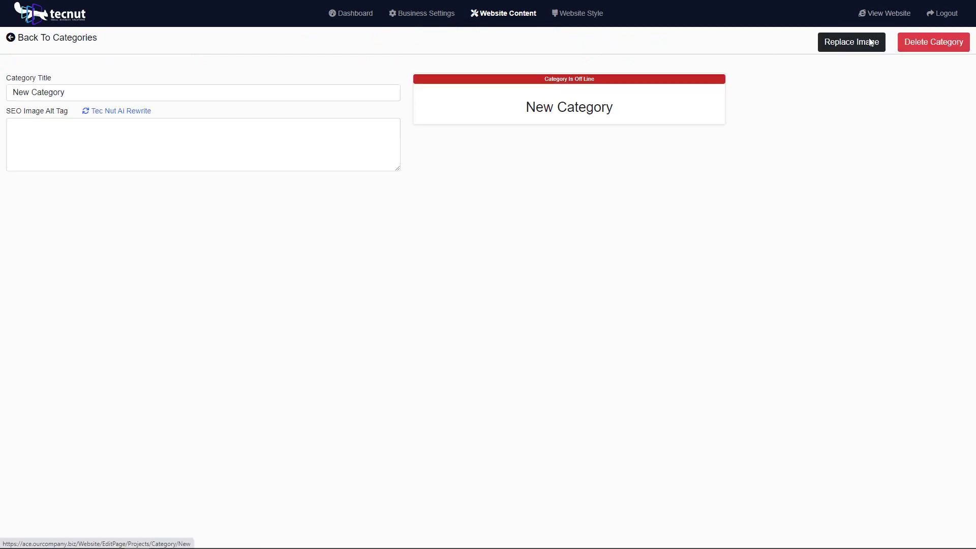
{"action": "left_click", "coordinate": [91, 93]}
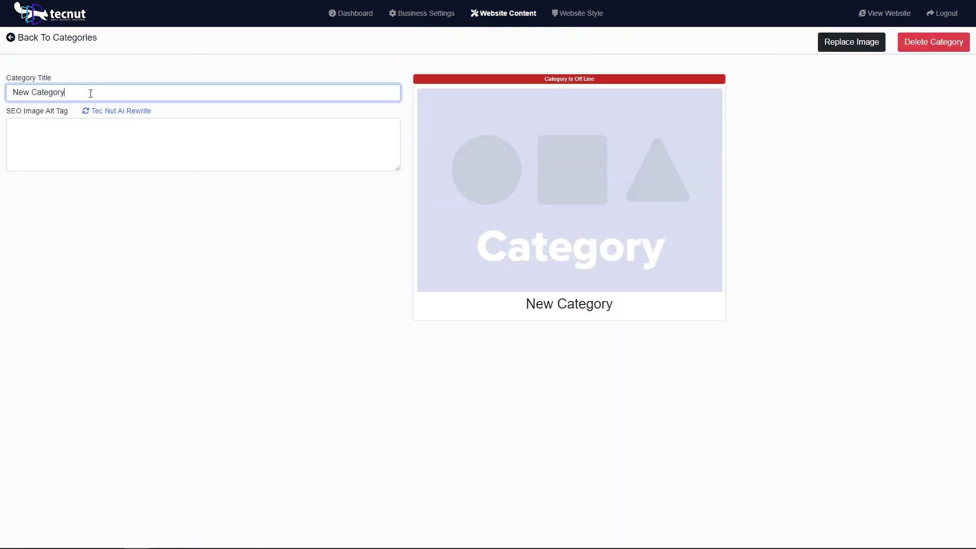
{"action": "type", "text": "2"}
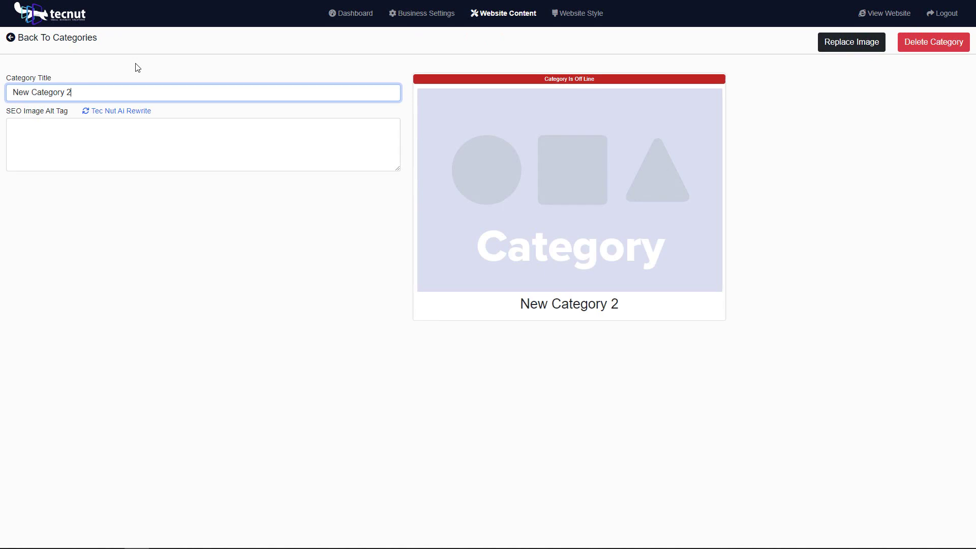
{"action": "left_click", "coordinate": [137, 68]}
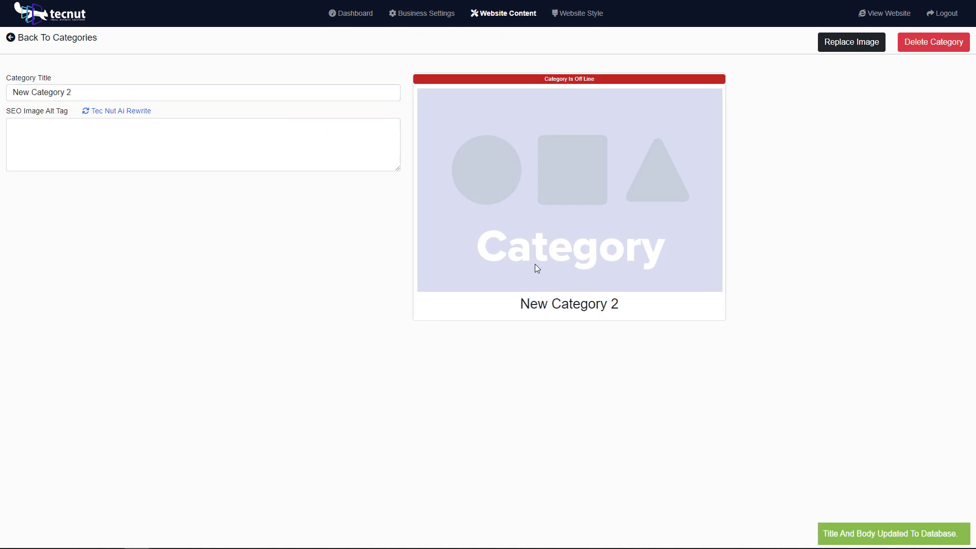
Replace the category's placeholder image with the wooden-fence photo of the motorcycle, keeping the default crop.
{"action": "left_click", "coordinate": [847, 43]}
{"action": "double_click", "coordinate": [288, 159]}
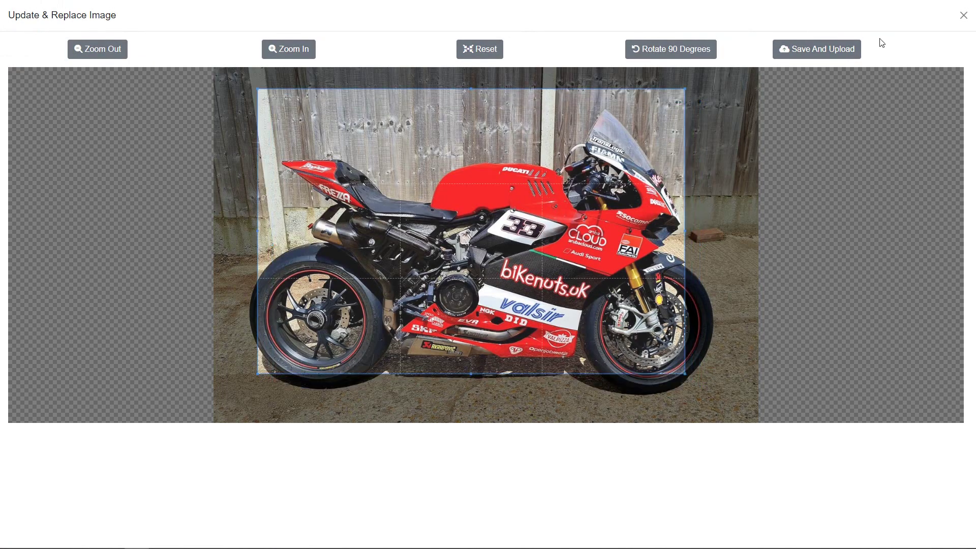
{"action": "left_click", "coordinate": [848, 54]}
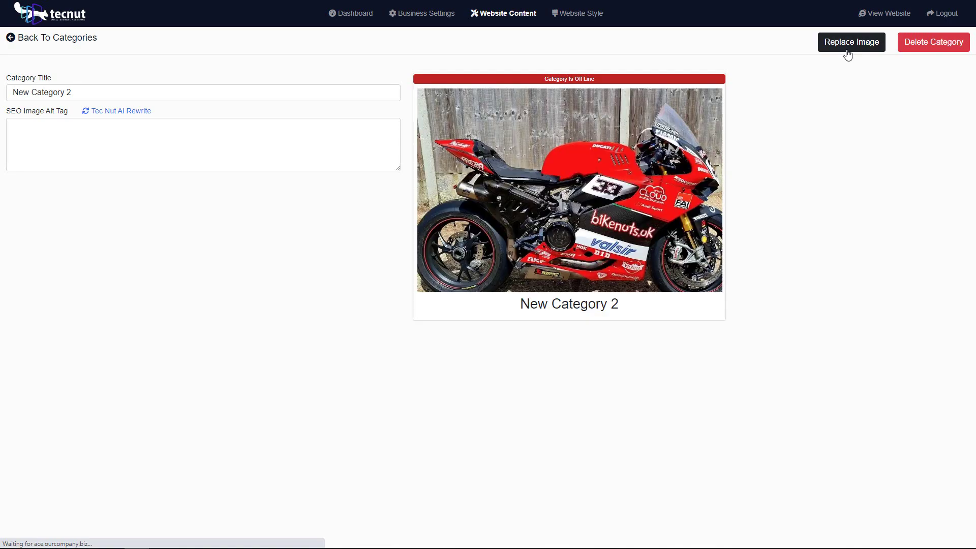
Generate the category's SEO image alt tag with Tec Nut Ai Rewrite, set the category live and return to the categories list.
{"action": "left_click", "coordinate": [133, 111]}
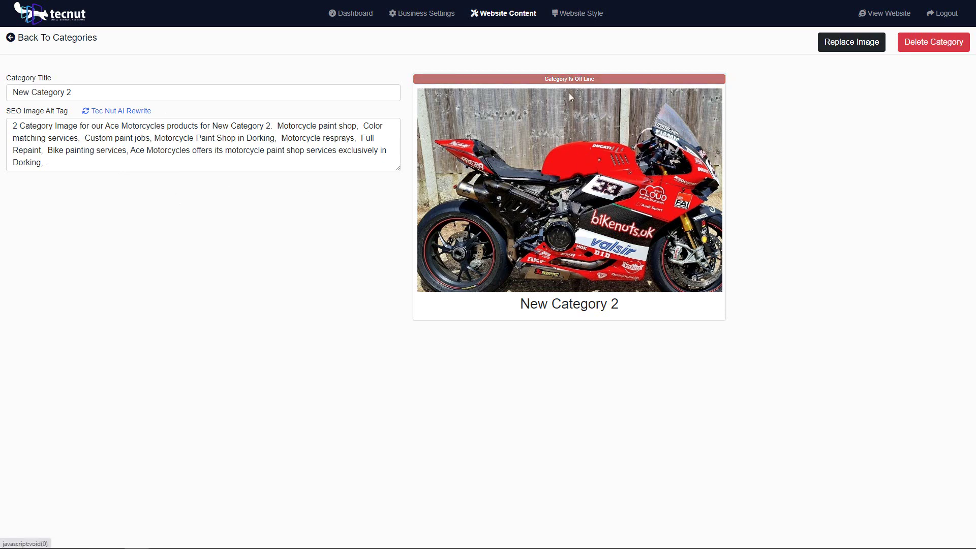
{"action": "left_click", "coordinate": [565, 78]}
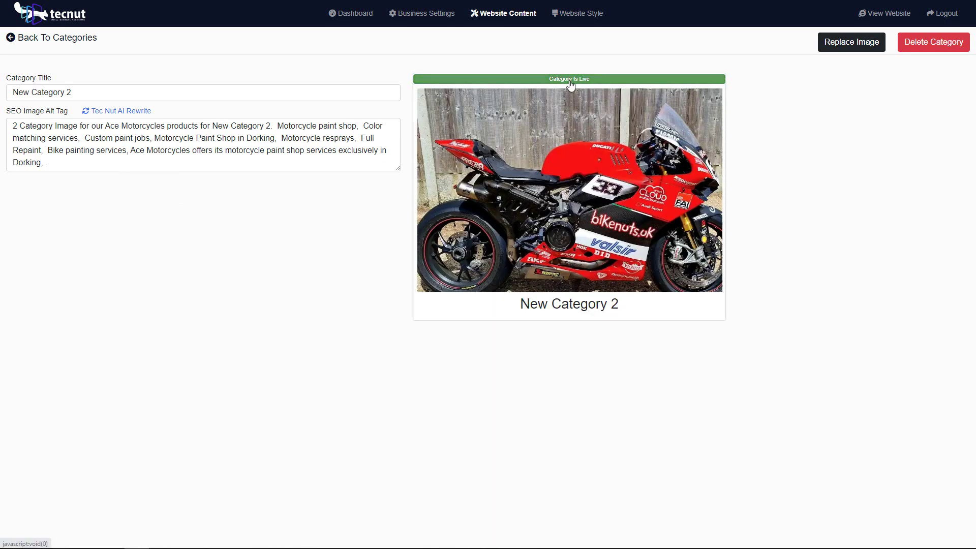
{"action": "left_click", "coordinate": [72, 38]}
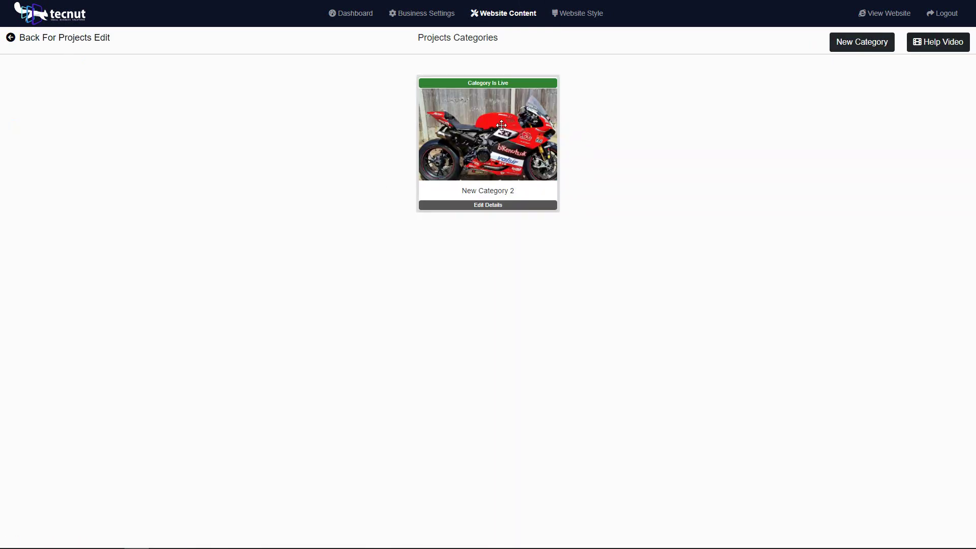
Create another projects category and replace its placeholder image with the tank and handlebar close-up, moving the crop up and left.
{"action": "left_click", "coordinate": [862, 45]}
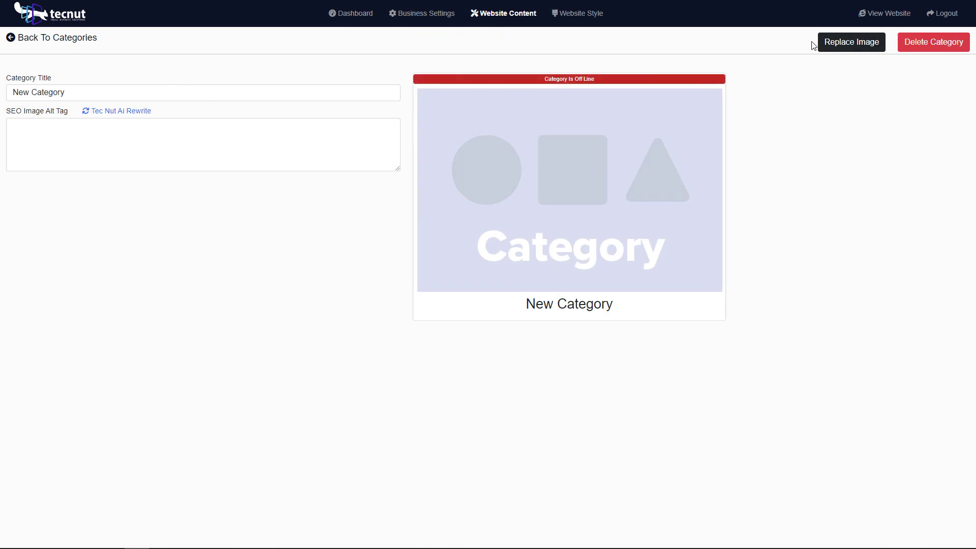
{"action": "left_click", "coordinate": [849, 42]}
{"action": "double_click", "coordinate": [440, 160]}
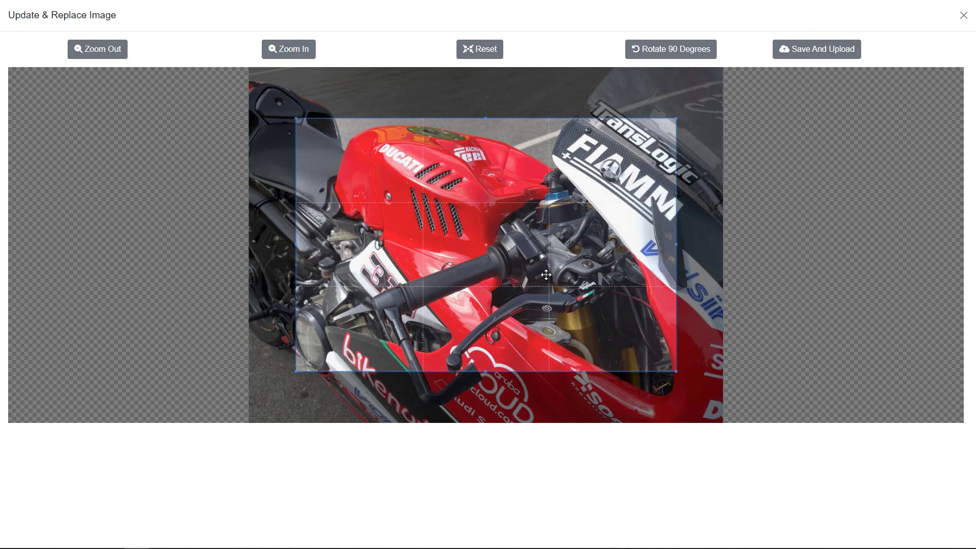
{"action": "left_click_drag", "start_coordinate": [546, 275], "coordinate": [515, 256]}
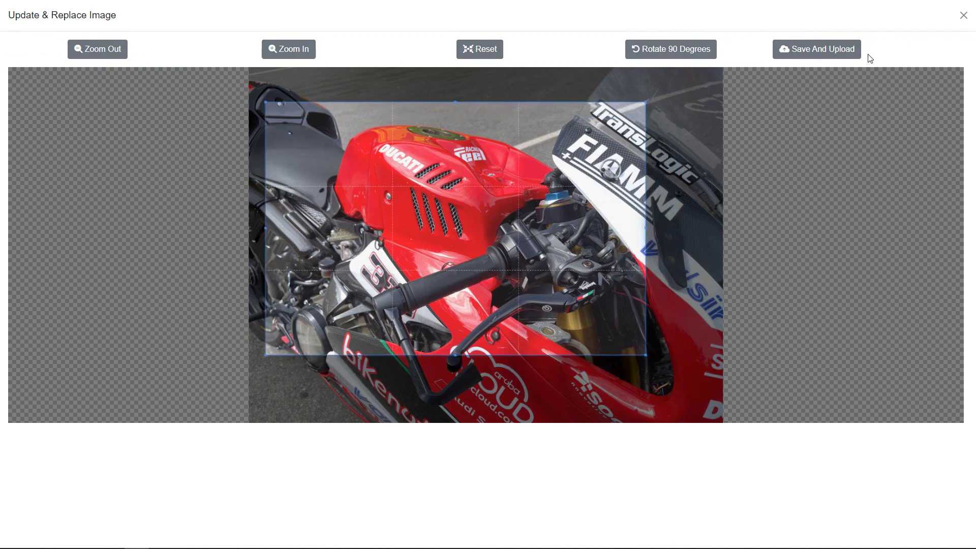
{"action": "left_click", "coordinate": [841, 56]}
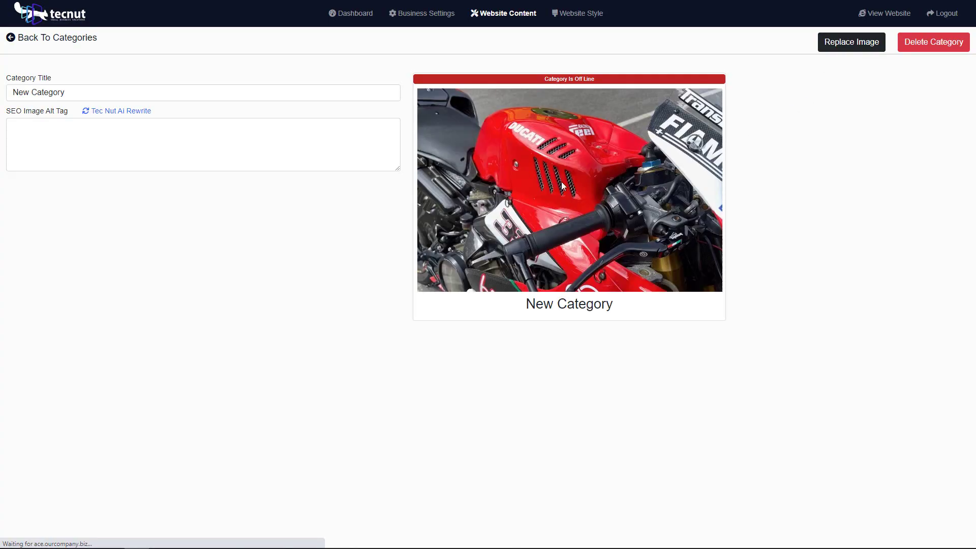
Generate the new category's SEO image alt tag with Tec Nut Ai Rewrite and title the category "New Category 2".
{"action": "left_click", "coordinate": [135, 112]}
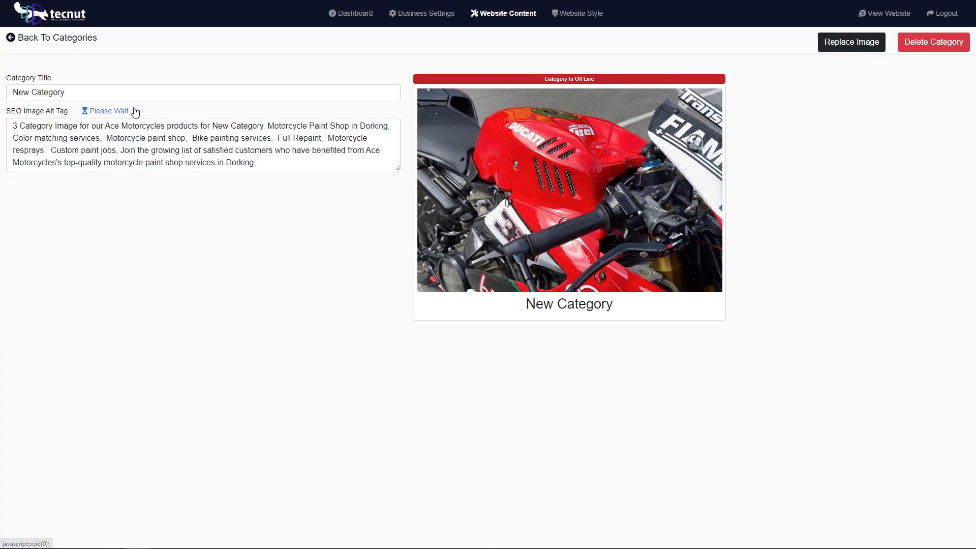
{"action": "left_click", "coordinate": [94, 91]}
{"action": "type", "text": "2"}
{"action": "left_click", "coordinate": [108, 270]}
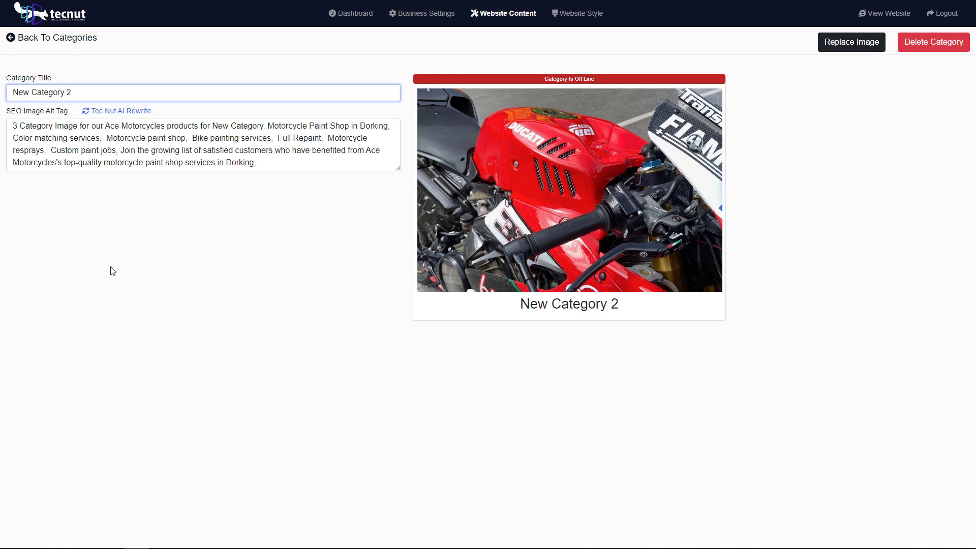
Set the category with the close-up photo live and return to the categories list.
{"action": "left_click", "coordinate": [558, 84]}
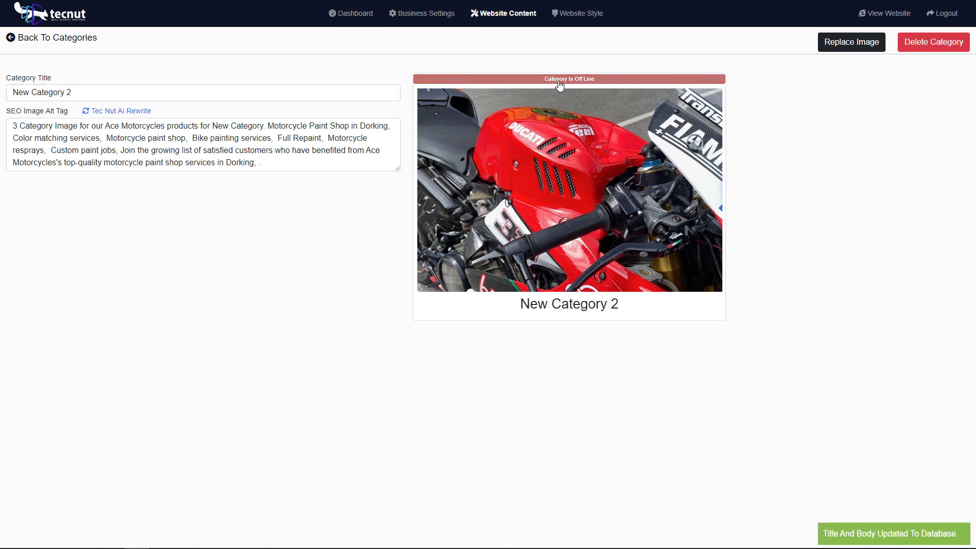
{"action": "right_click", "coordinate": [558, 84]}
{"action": "left_click", "coordinate": [397, 257]}
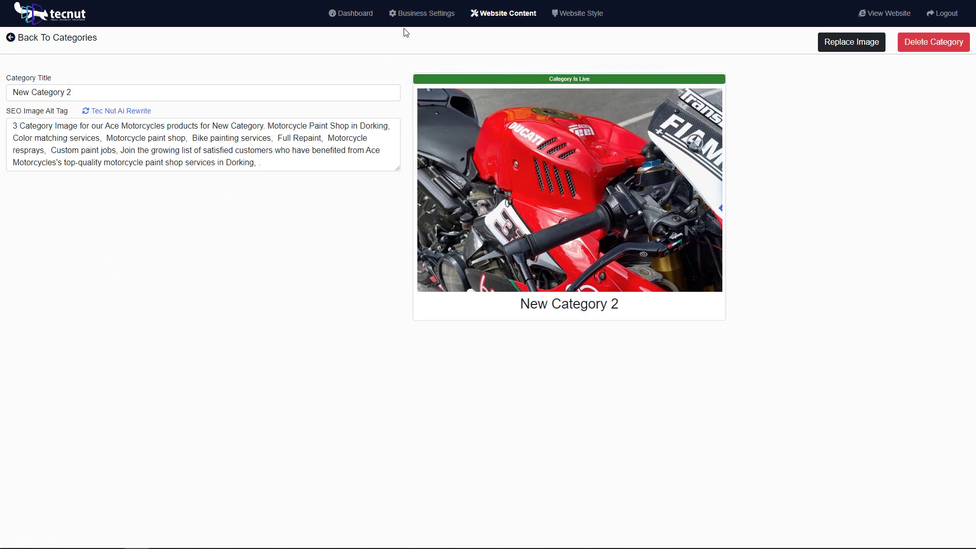
{"action": "left_click", "coordinate": [57, 40]}
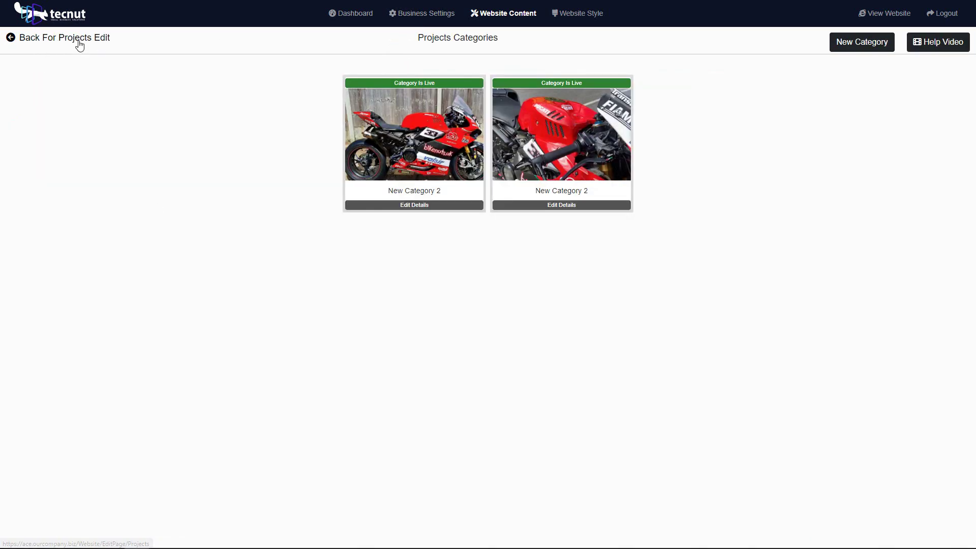
Open the Ducati 1299 WSBK Build project for editing and assign it to the first "New Category 2" entry.
{"action": "left_click", "coordinate": [79, 40]}
{"action": "left_click", "coordinate": [278, 147]}
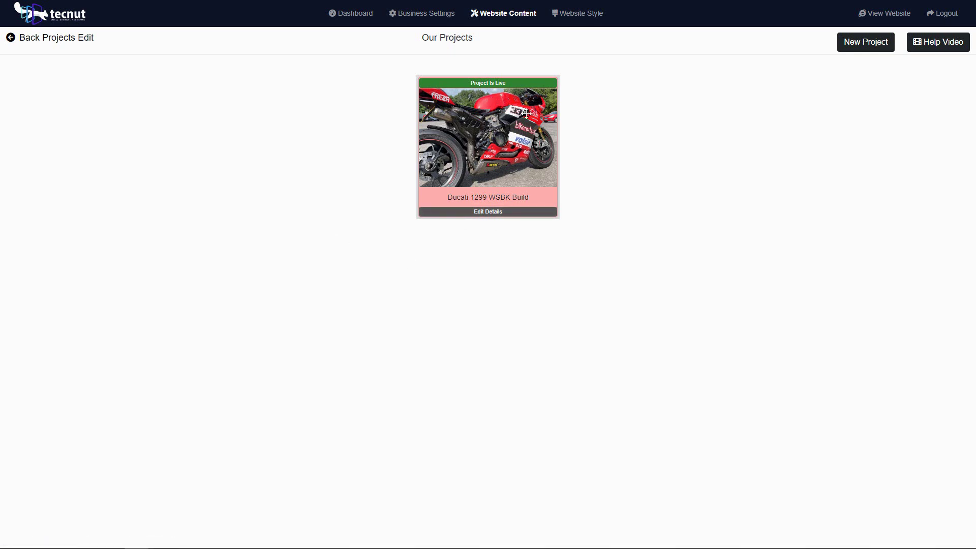
{"action": "left_click", "coordinate": [497, 215]}
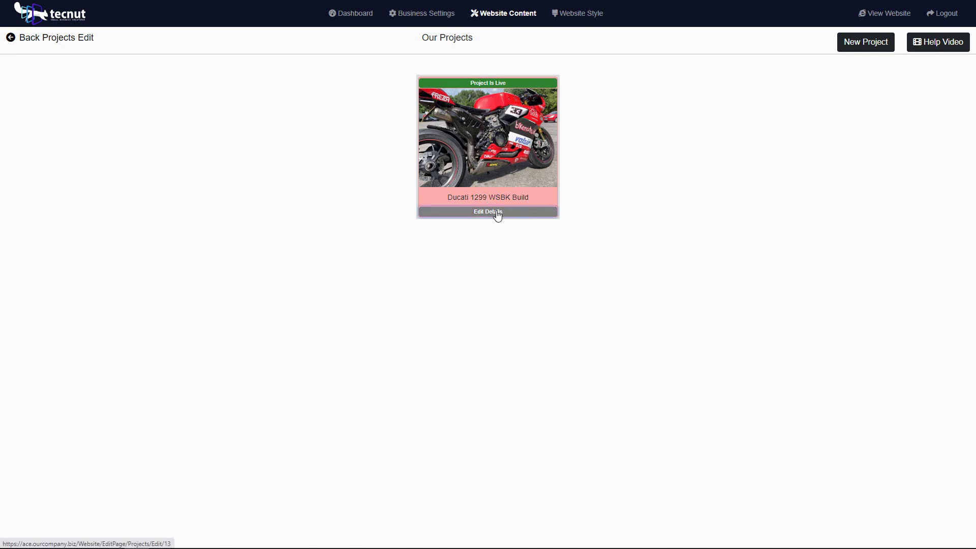
{"action": "left_click", "coordinate": [293, 93]}
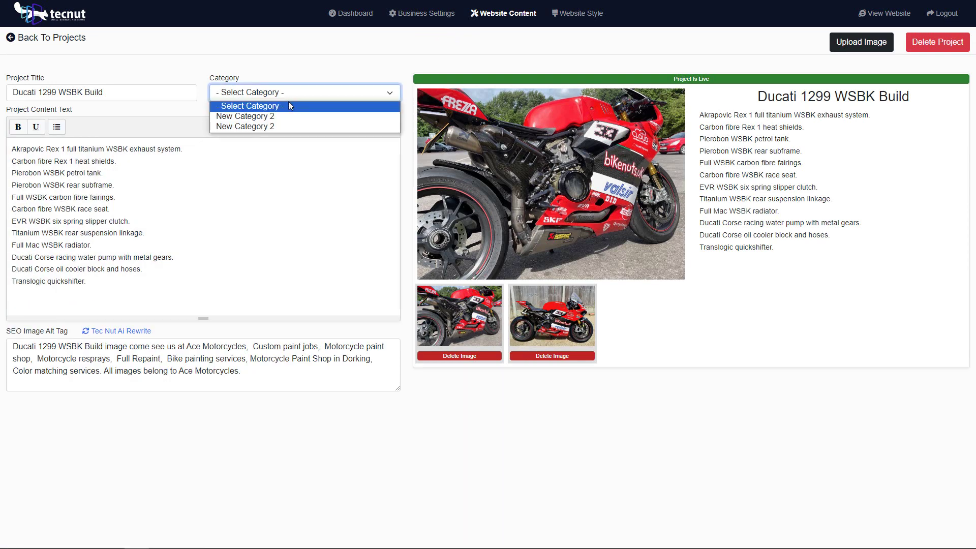
{"action": "left_click", "coordinate": [289, 116]}
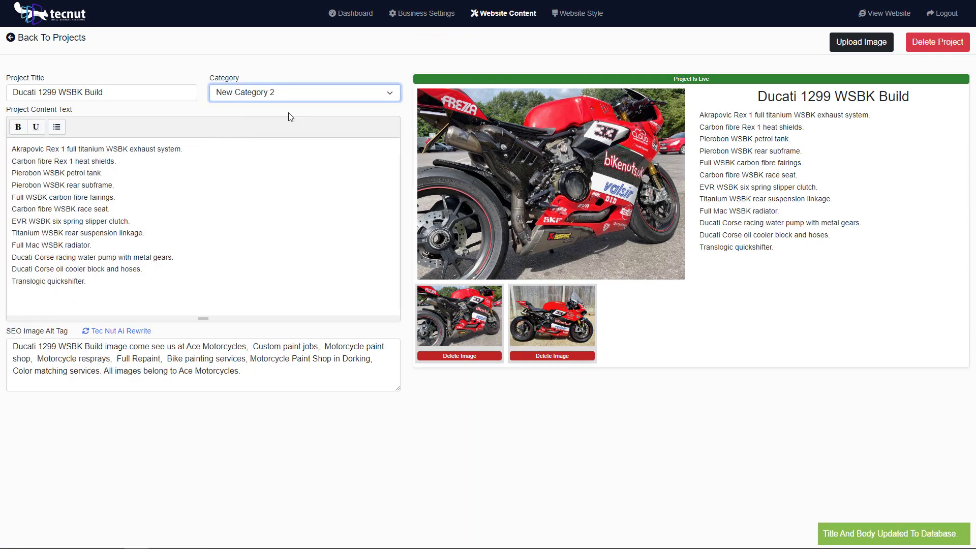
{"action": "left_click", "coordinate": [262, 62]}
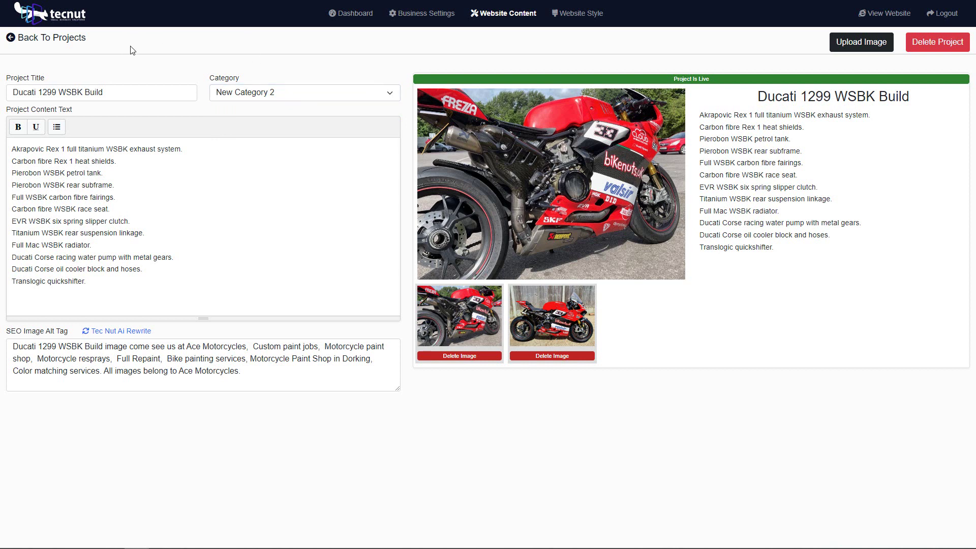
Rename the projects category with the wooden-fence photo to "New Category 1" and regenerate its SEO image alt tag with Tec Nut Ai Rewrite.
{"action": "left_click", "coordinate": [61, 41]}
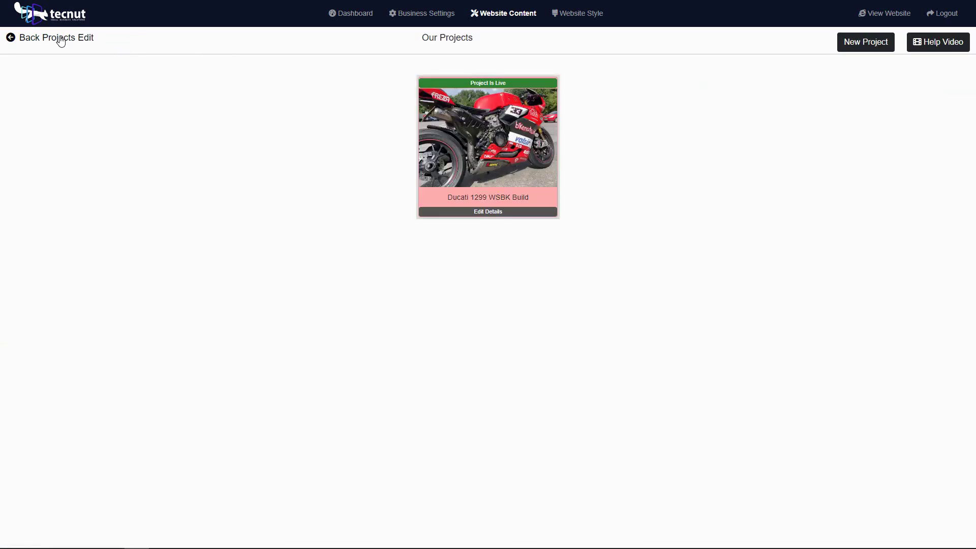
{"action": "left_click", "coordinate": [60, 40]}
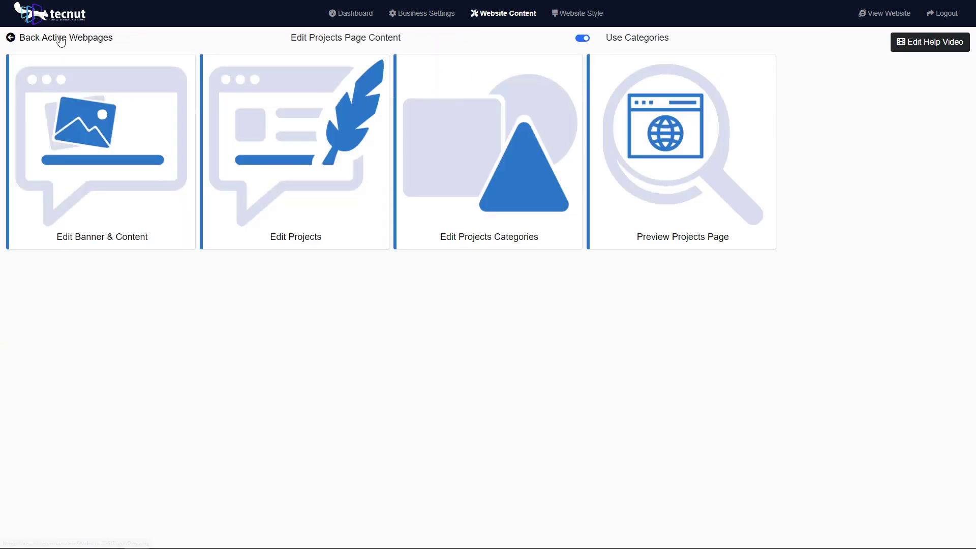
{"action": "left_click", "coordinate": [486, 168]}
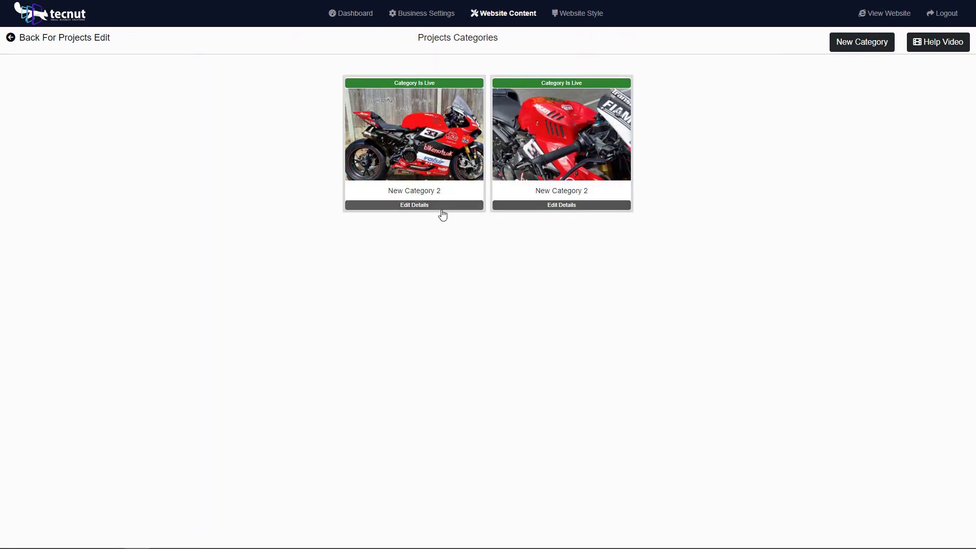
{"action": "left_click", "coordinate": [422, 205]}
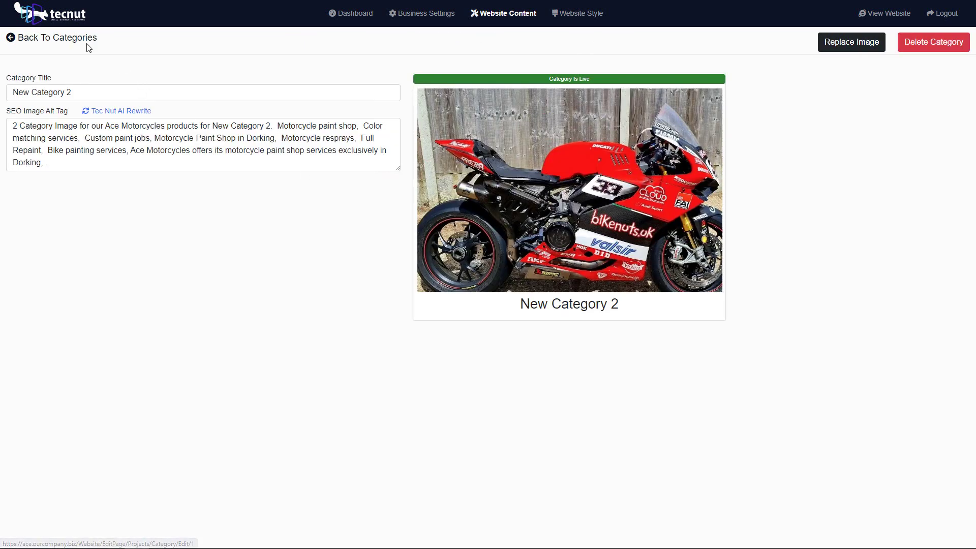
{"action": "double_click", "coordinate": [78, 91]}
{"action": "type", "text": "1"}
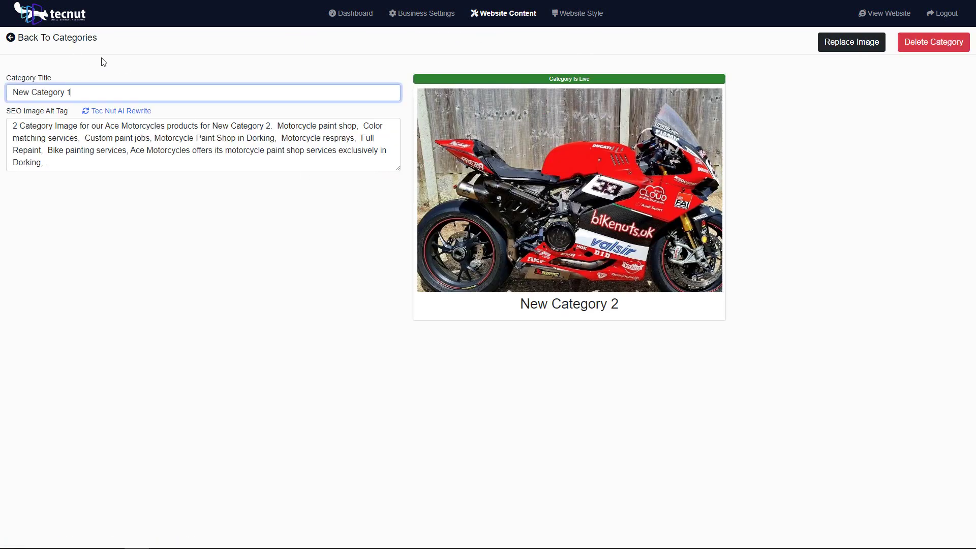
{"action": "left_click", "coordinate": [102, 58]}
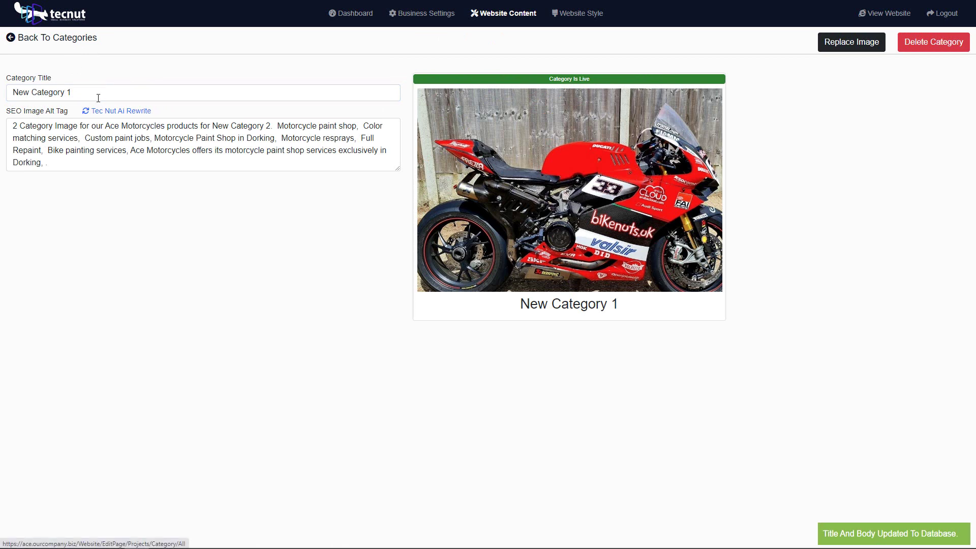
{"action": "left_click", "coordinate": [113, 111]}
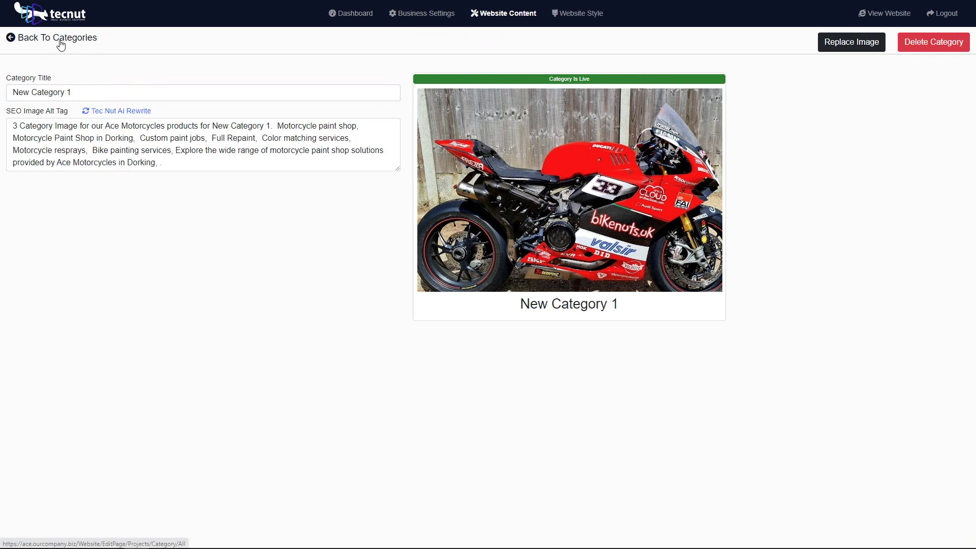
{"action": "left_click", "coordinate": [59, 41]}
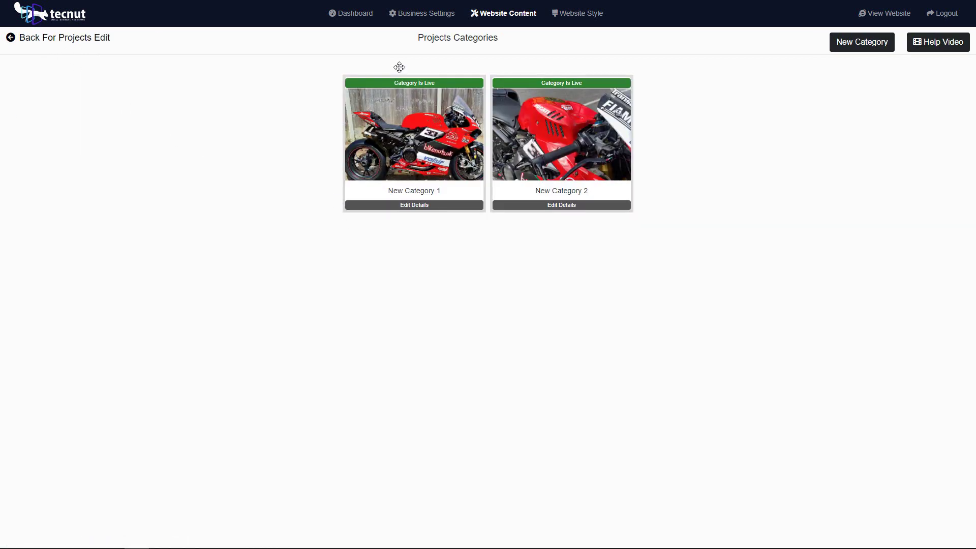
Reopen the Ducati 1299 WSBK Build project's details and select New Category 1 as its category.
{"action": "left_click", "coordinate": [72, 37]}
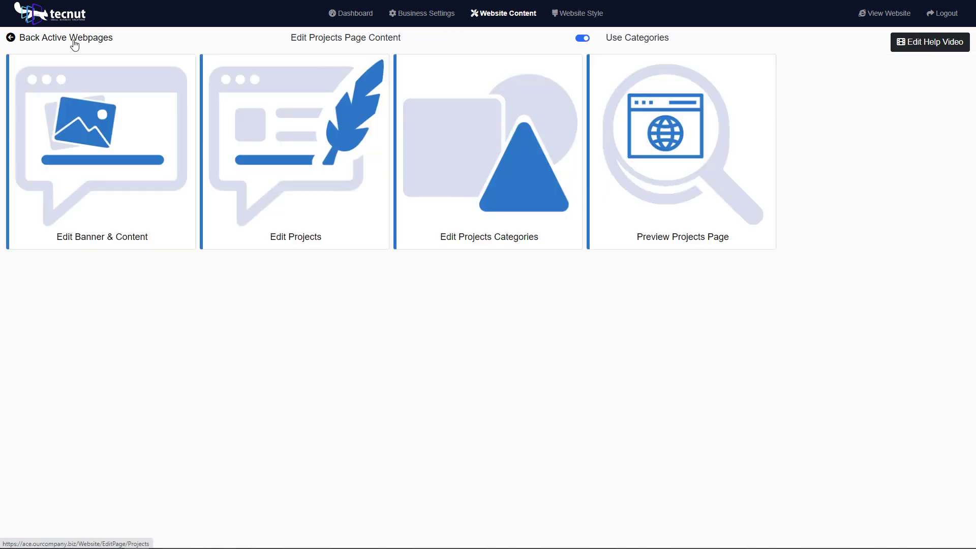
{"action": "left_click", "coordinate": [293, 170]}
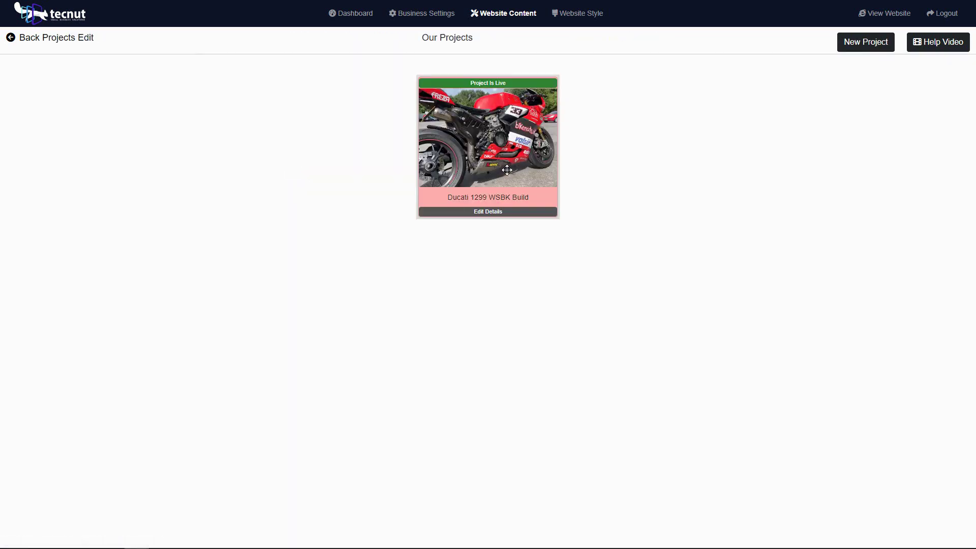
{"action": "left_click", "coordinate": [499, 211]}
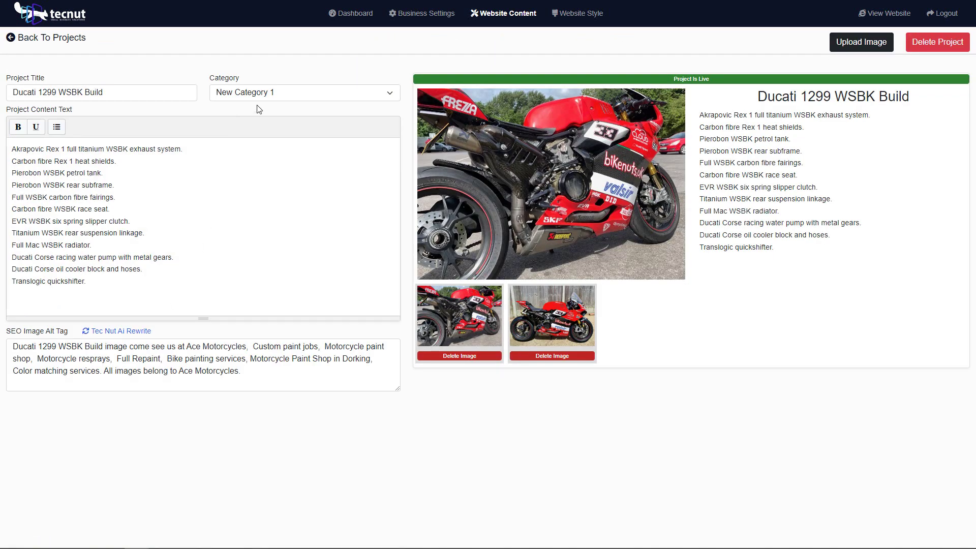
{"action": "left_click", "coordinate": [266, 93]}
{"action": "left_click", "coordinate": [265, 118]}
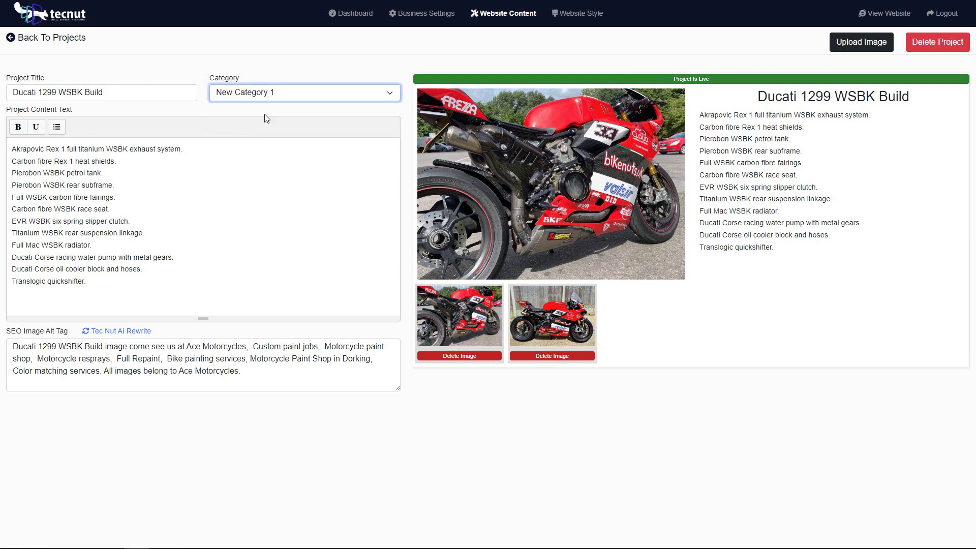
{"action": "left_click", "coordinate": [227, 109]}
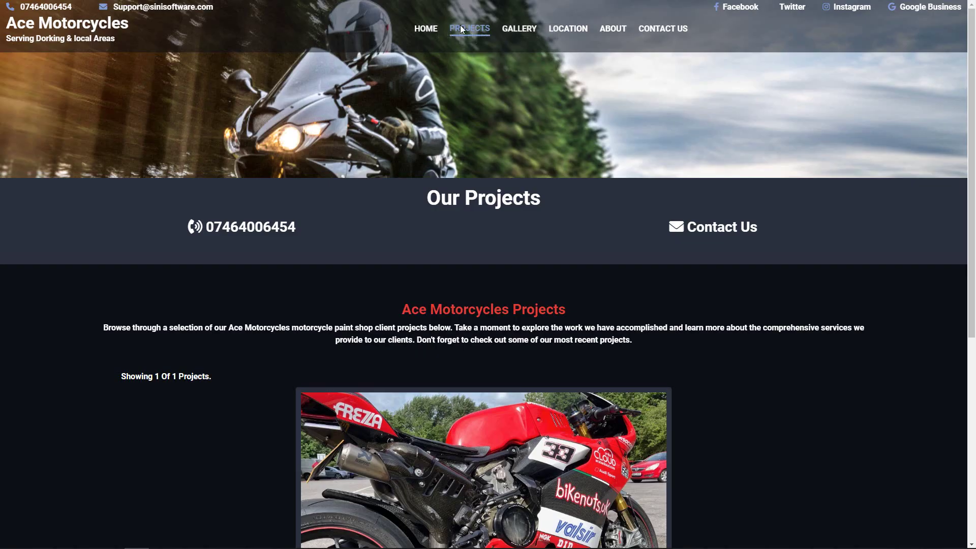
Load the Projects page on the public Ace Motorcycles website and examine how the two categories are displayed.
{"action": "left_click", "coordinate": [472, 32]}
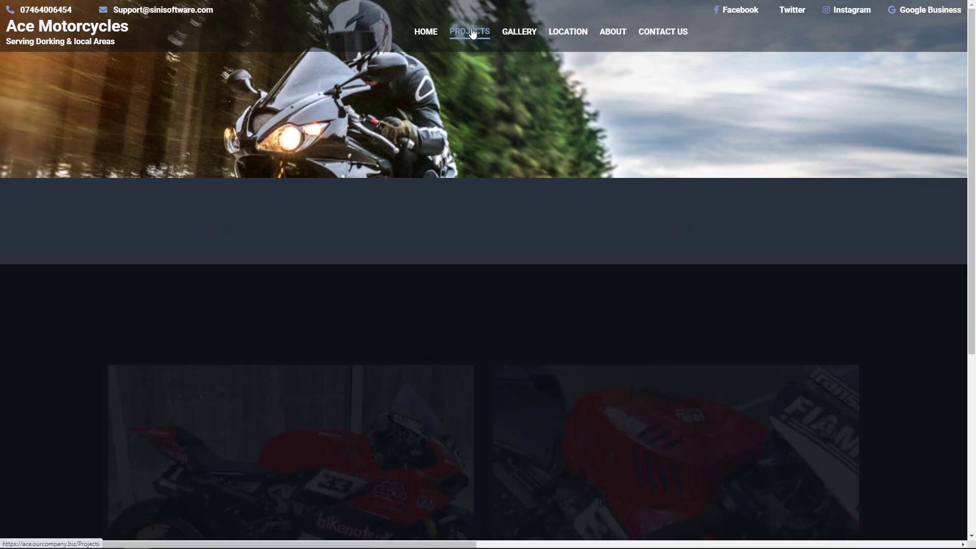
{"action": "scroll", "coordinate": [327, 173], "scroll_direction": "down", "scroll_amount": 3}
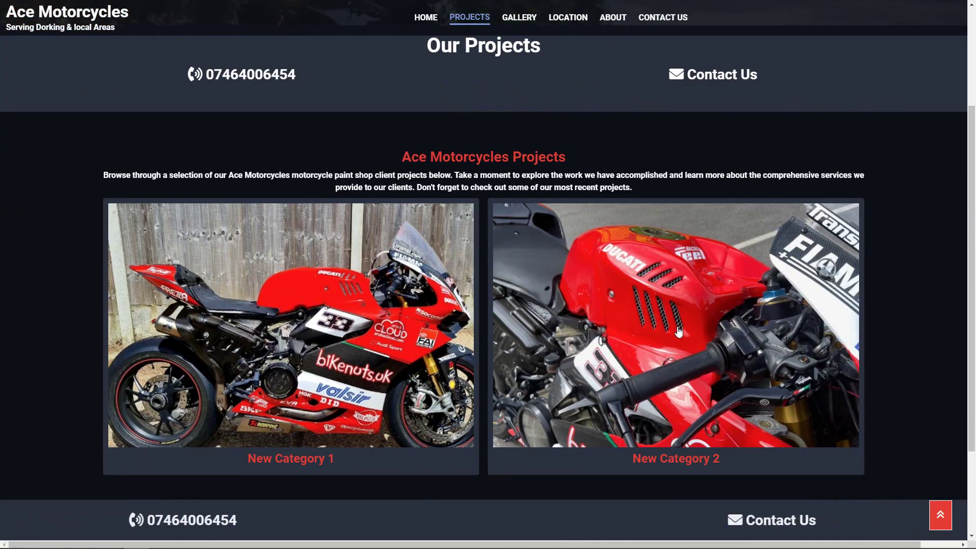
{"action": "scroll", "coordinate": [465, 211], "scroll_direction": "up", "scroll_amount": 3}
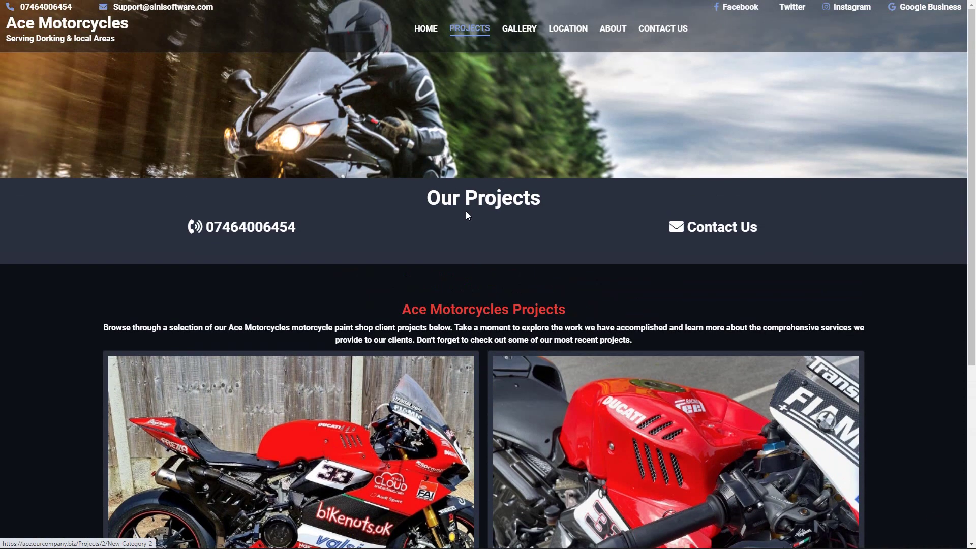
{"action": "scroll", "coordinate": [488, 189], "scroll_direction": "down", "scroll_amount": 3}
{"action": "scroll", "coordinate": [482, 180], "scroll_direction": "up", "scroll_amount": 3}
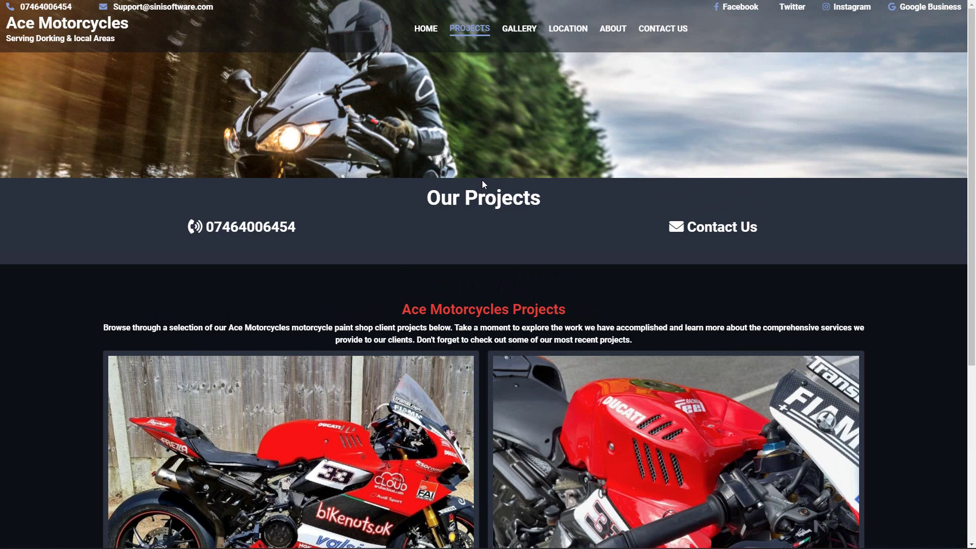
{"action": "scroll", "coordinate": [326, 214], "scroll_direction": "down", "scroll_amount": 5}
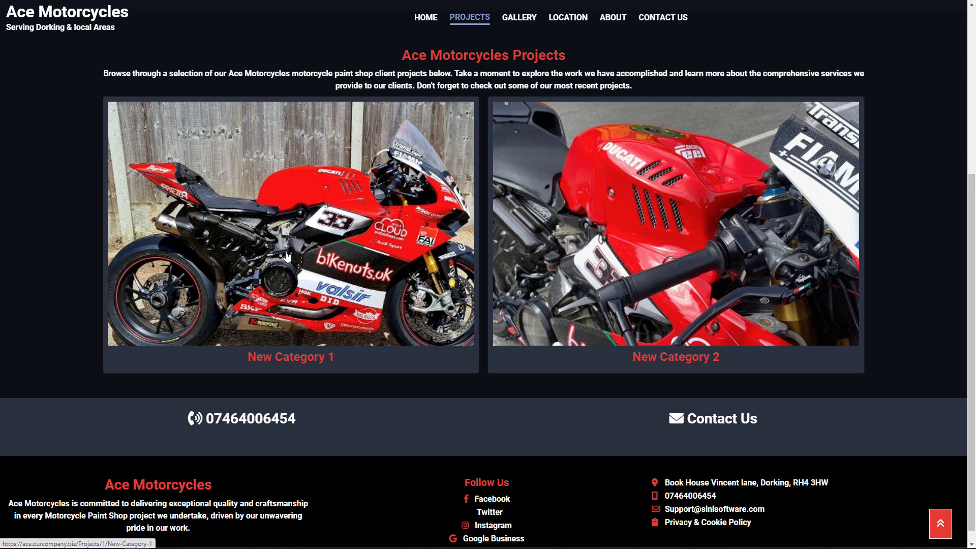
Open New Category 1 on the public Projects page and check the project listed in it.
{"action": "left_click", "coordinate": [287, 257]}
{"action": "scroll", "coordinate": [404, 286], "scroll_direction": "down", "scroll_amount": 3}
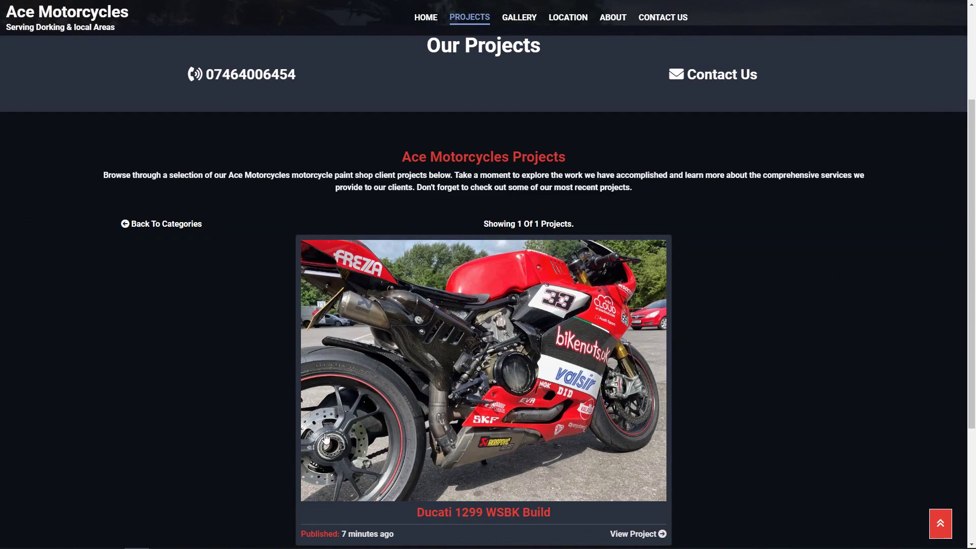
{"action": "scroll", "coordinate": [431, 277], "scroll_direction": "up", "scroll_amount": 3}
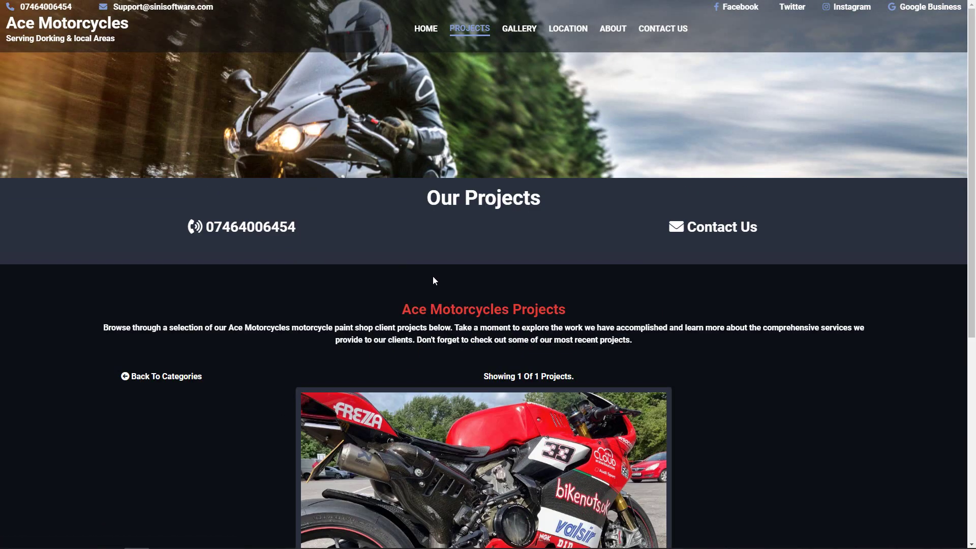